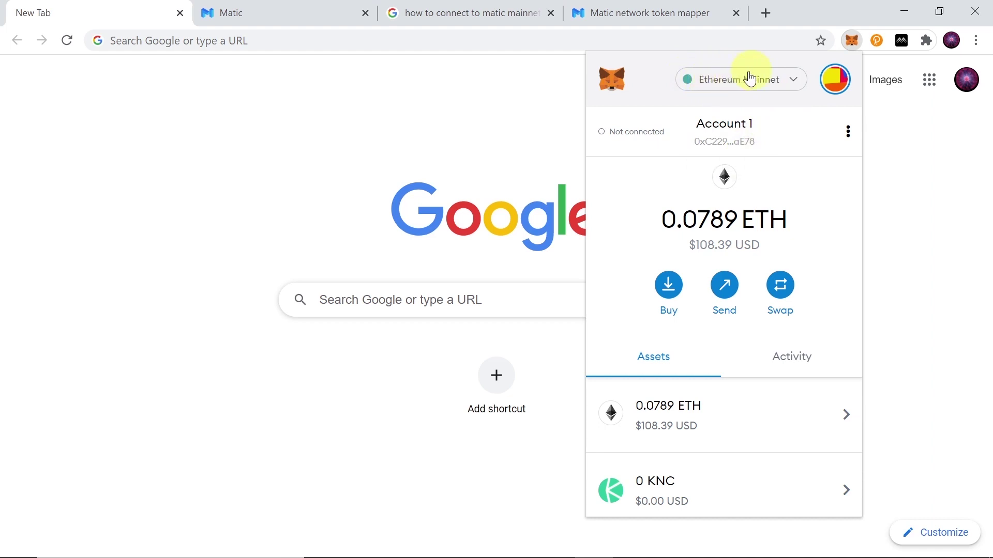
# - Open the network list's Custom RPC form, then return to the saved networks list
pyautogui.click(746, 81)
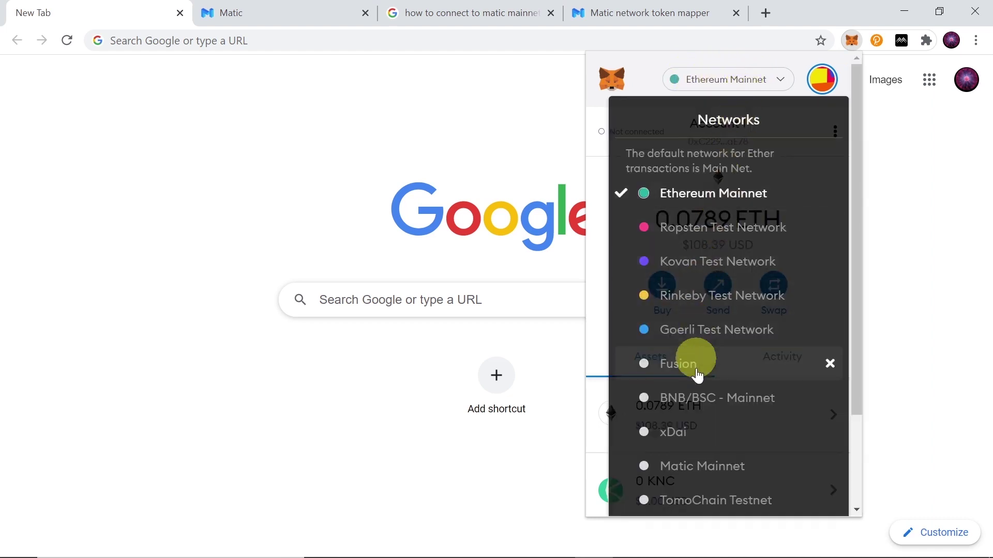
pyautogui.scroll(-3, 706, 432)
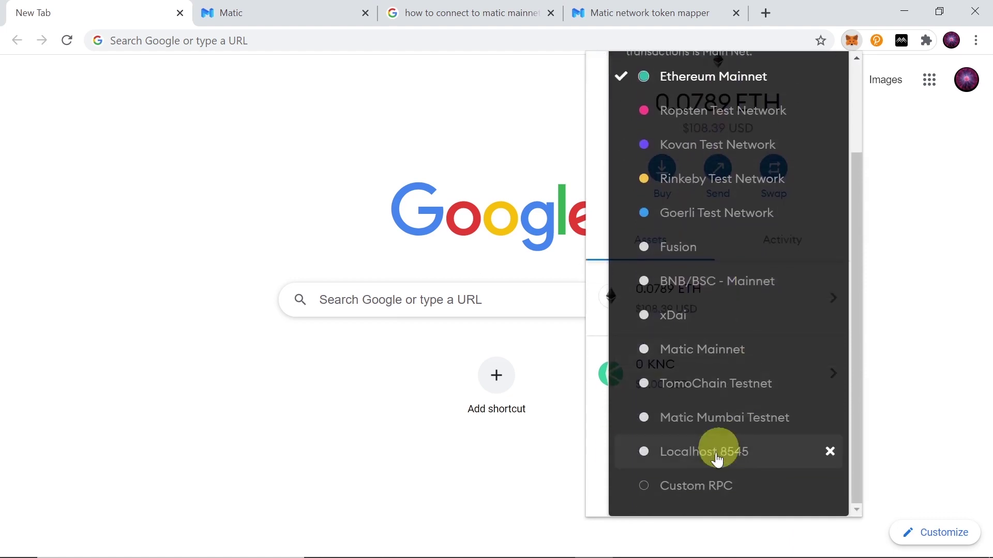
pyautogui.click(656, 498)
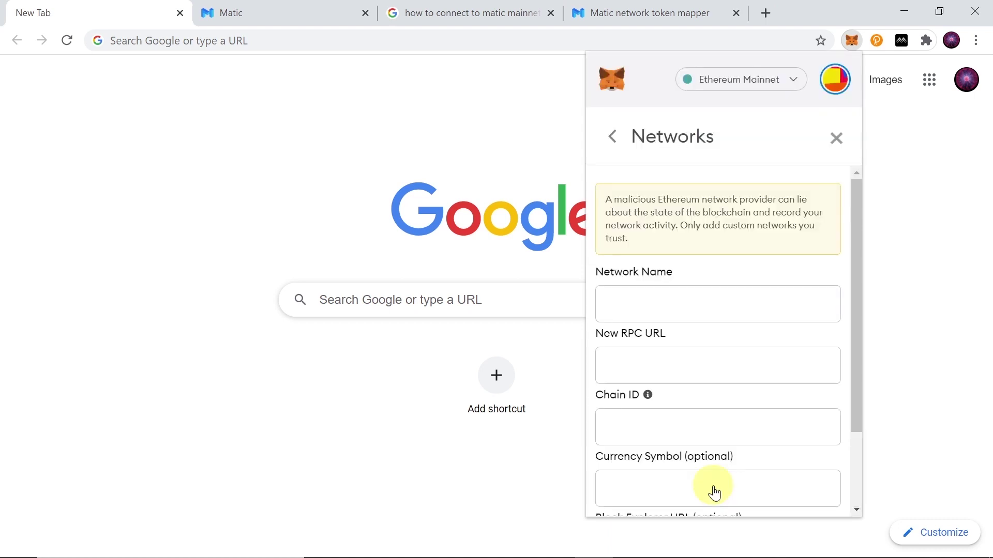
pyautogui.scroll(-2, 742, 338)
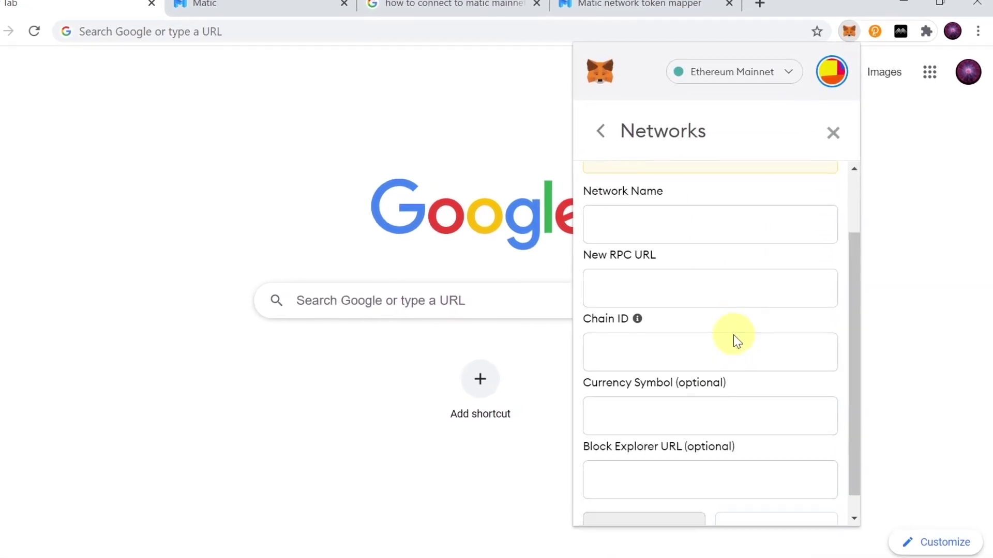
pyautogui.scroll(2, 678, 421)
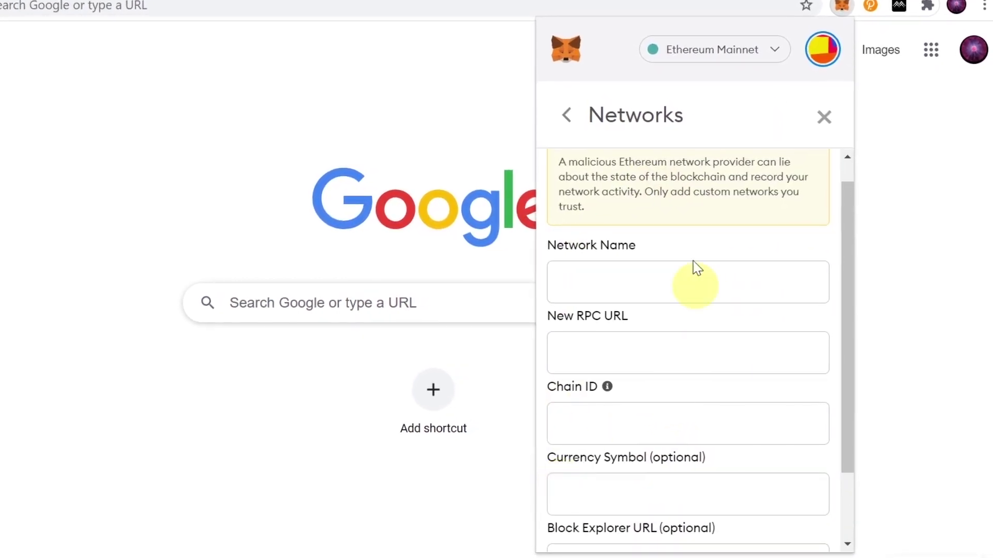
pyautogui.click(567, 115)
pyautogui.scroll(-3, 653, 237)
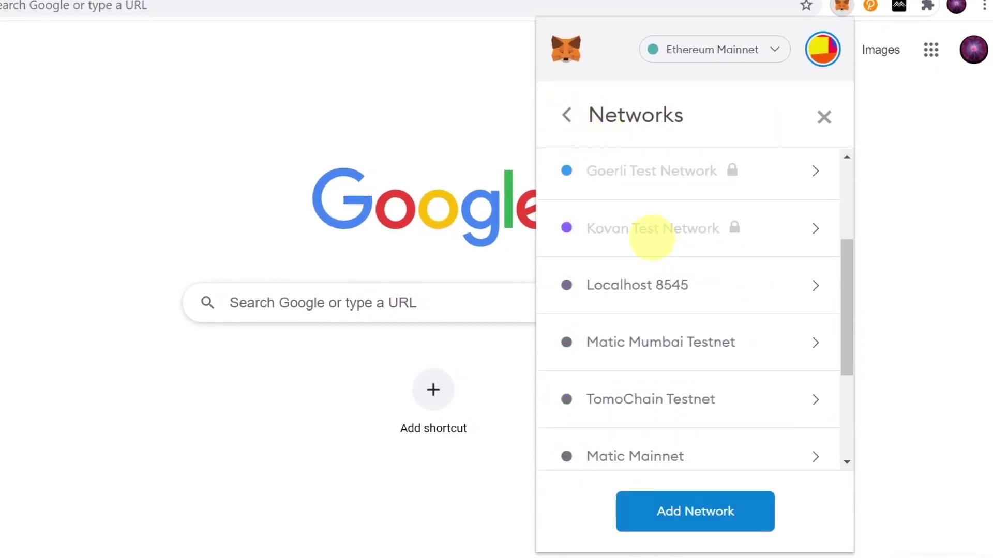
pyautogui.scroll(-3, 652, 237)
pyautogui.click(607, 287)
pyautogui.scroll(-2, 705, 270)
pyautogui.scroll(3, 705, 266)
pyautogui.scroll(-2, 693, 177)
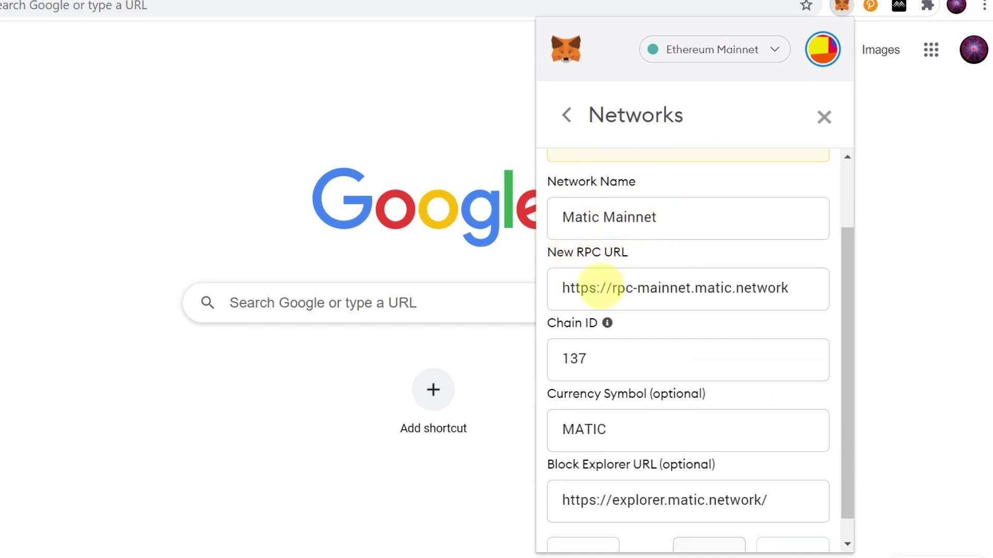
pyautogui.click(811, 286)
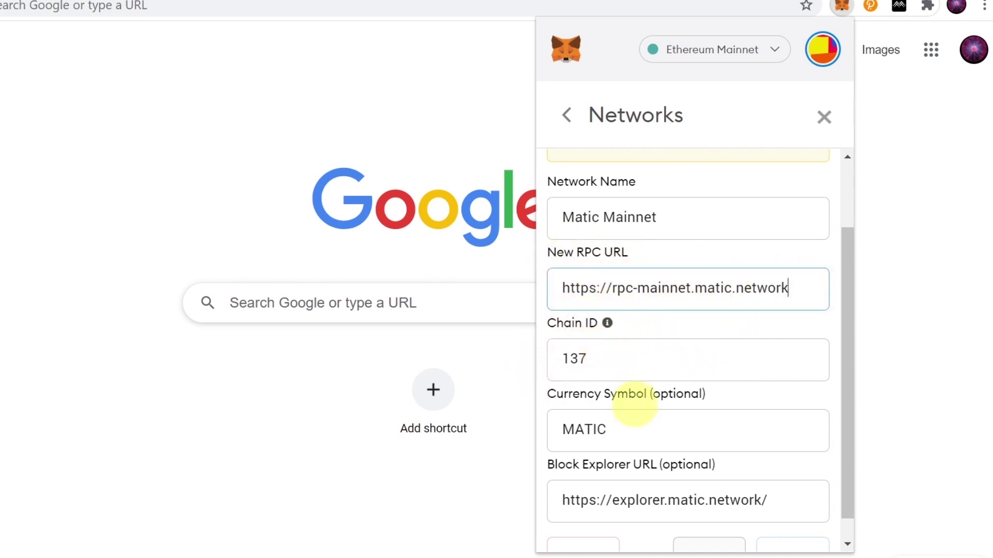
pyautogui.scroll(-1, 647, 393)
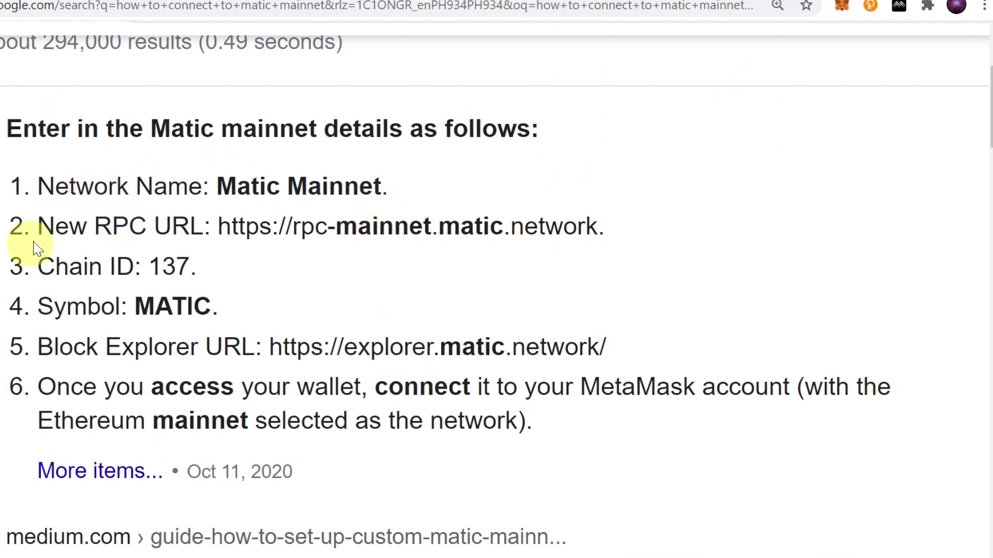
# - Compare the guide's RPC URL, then leave the empty Add Network form for the networks list
pyautogui.moveTo(216, 226); pyautogui.dragTo(596, 226)
pyautogui.click(134, 255)
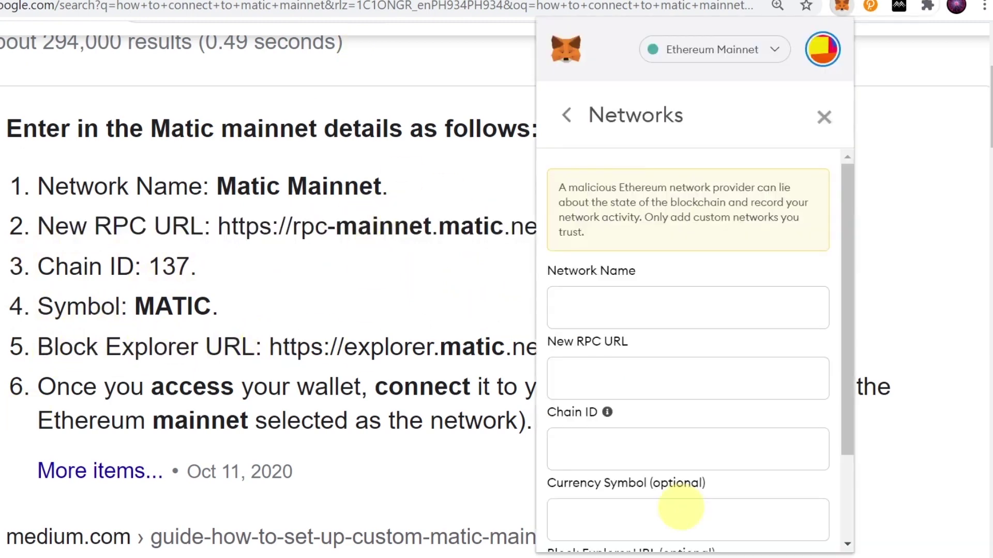
pyautogui.scroll(-3, 723, 476)
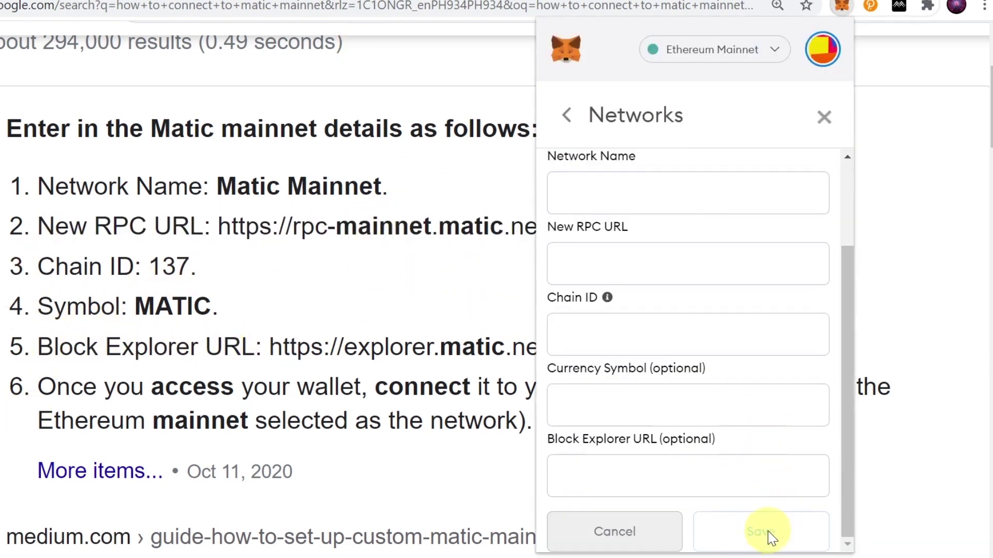
pyautogui.scroll(3, 788, 229)
pyautogui.scroll(-3, 681, 337)
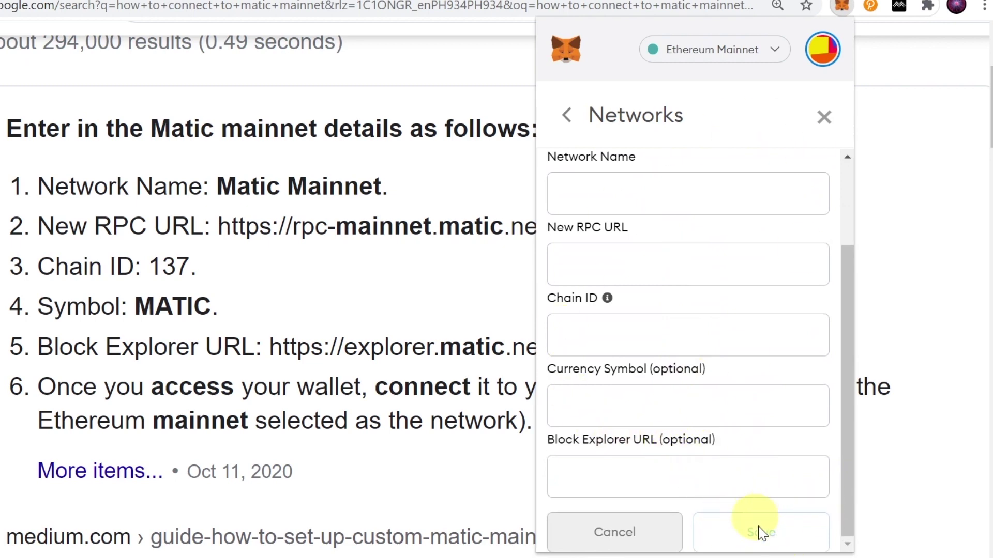
pyautogui.click(568, 115)
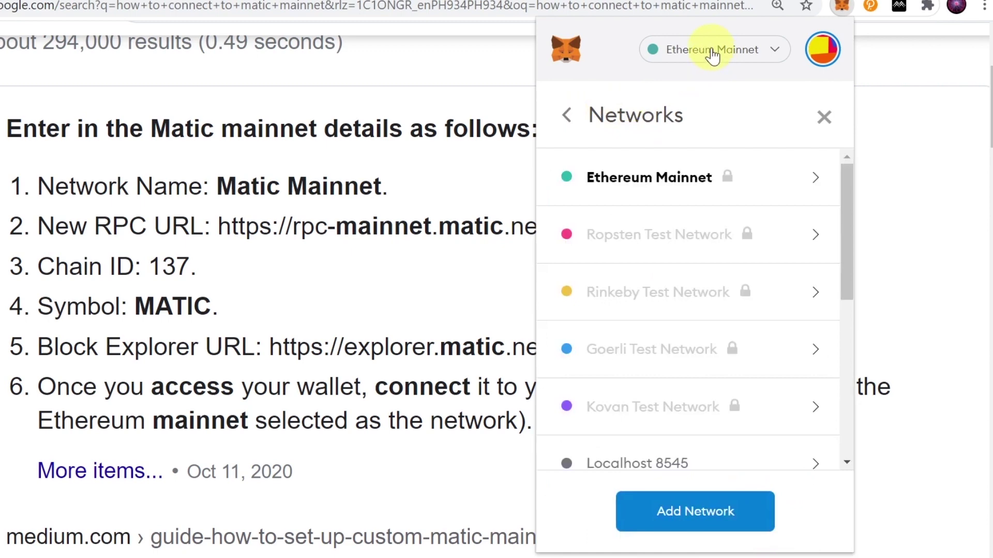
# - Switch MetaMask to Matic Mainnet and close settings to see the 80.5225 MATIC balance
pyautogui.click(713, 52)
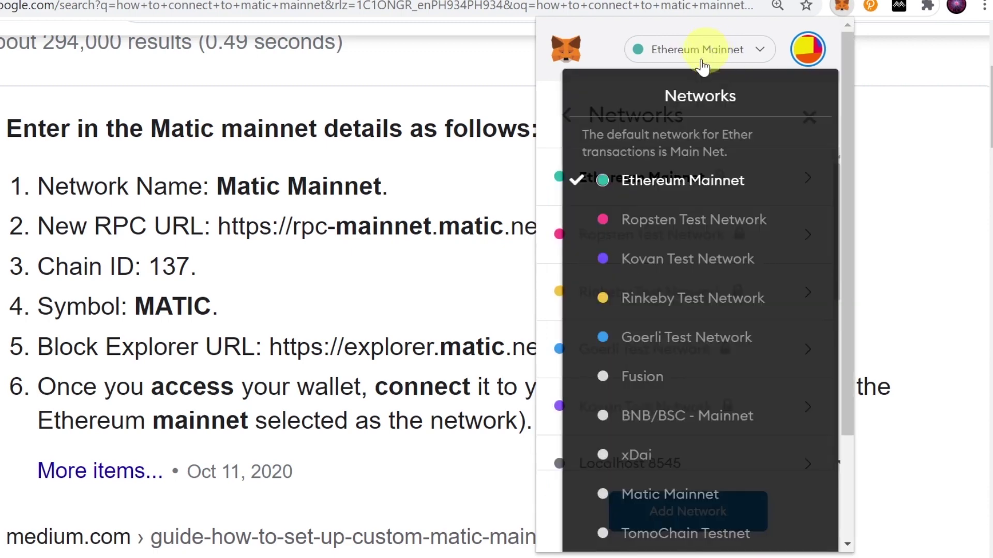
pyautogui.scroll(-3, 651, 311)
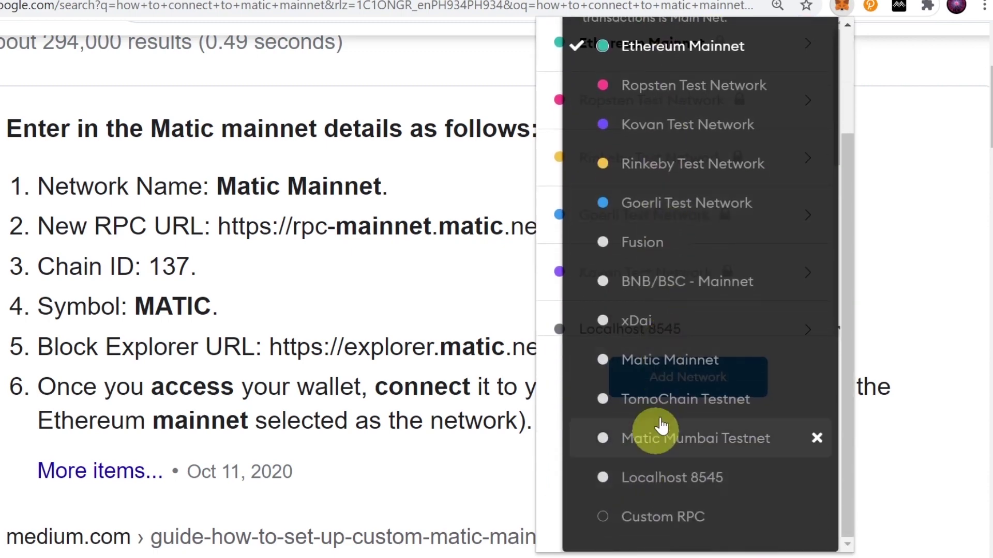
pyautogui.click(679, 370)
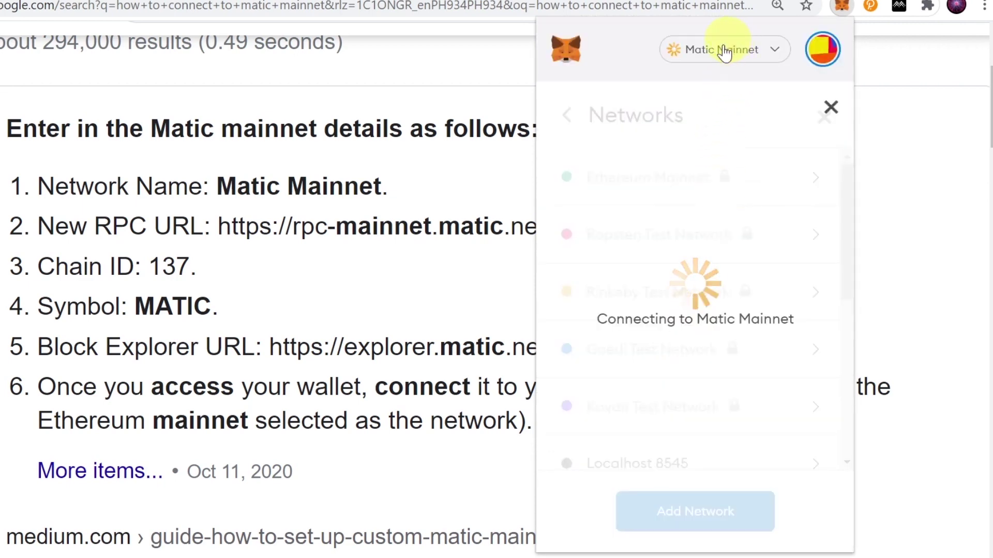
pyautogui.click(575, 110)
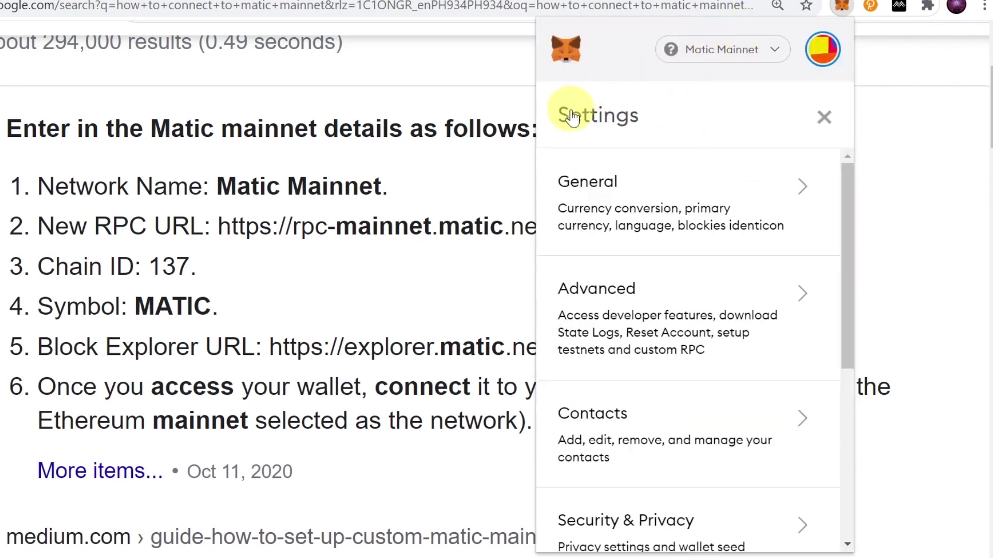
pyautogui.click(824, 120)
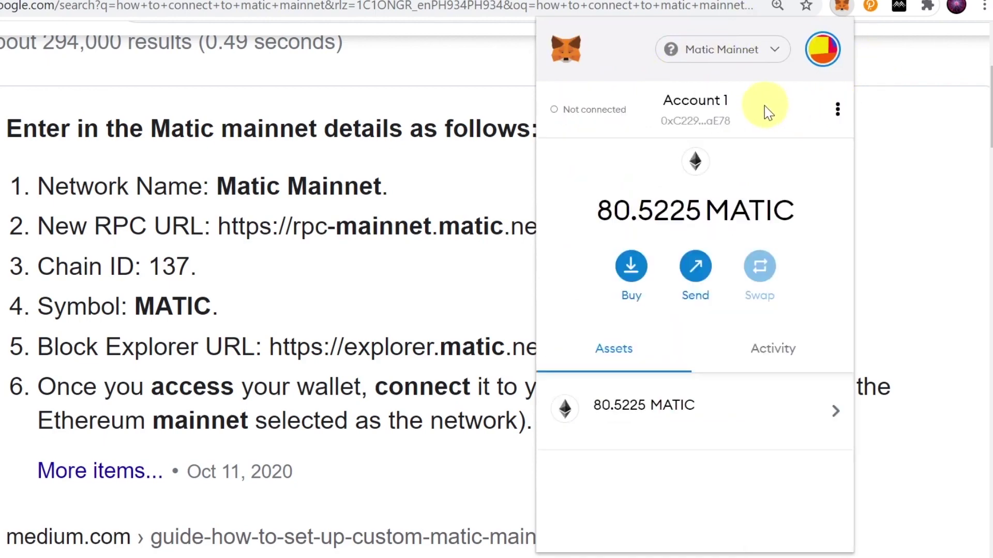
# - Toggle between Ethereum and Matic Mainnet, ending on Ethereum Mainnet, then go to the Matic wallet login page
pyautogui.click(730, 51)
pyautogui.click(666, 187)
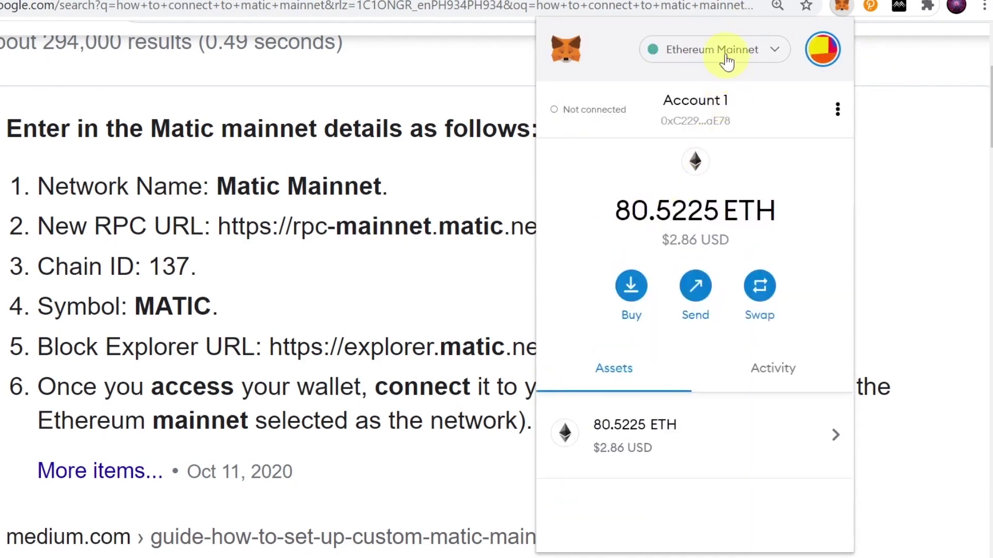
pyautogui.click(726, 50)
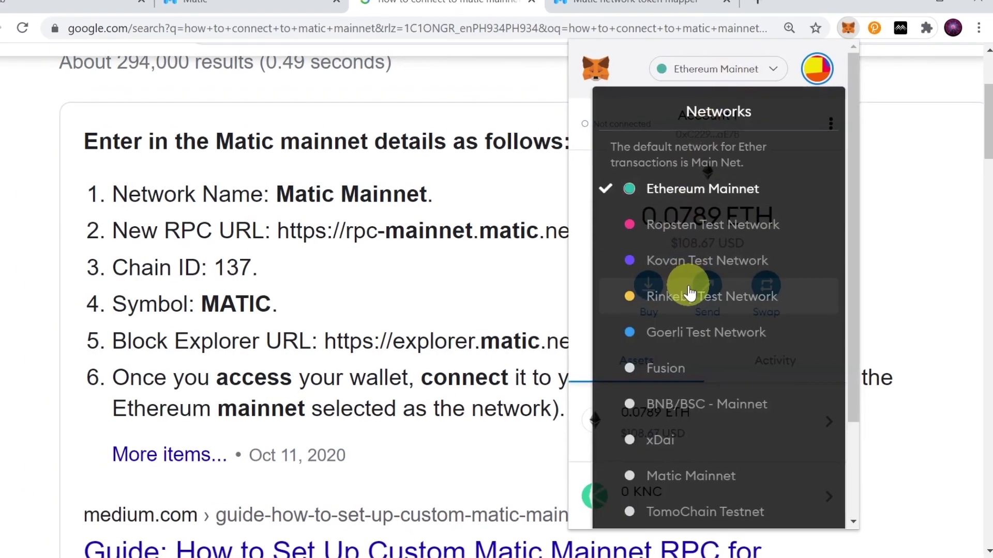
pyautogui.click(694, 464)
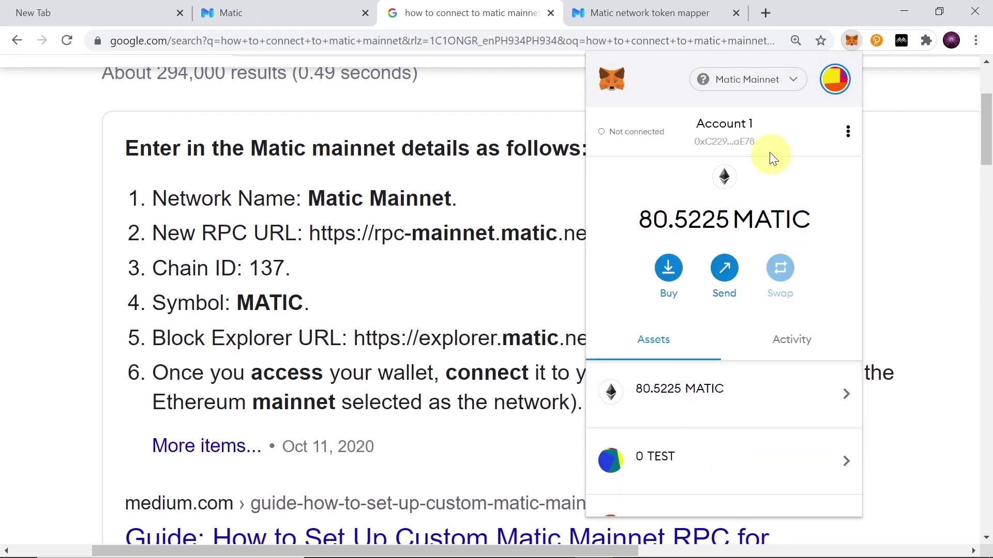
pyautogui.click(743, 80)
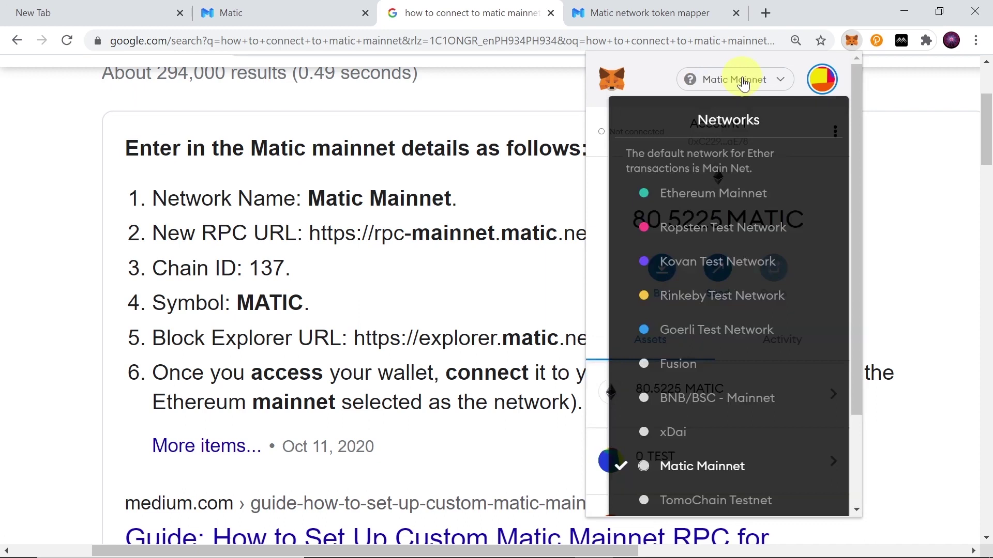
pyautogui.click(688, 192)
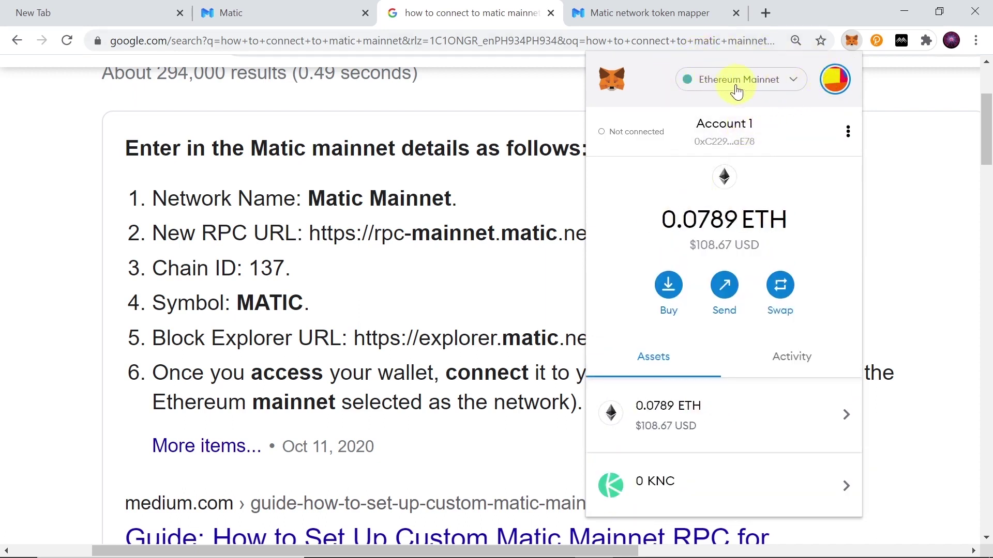
pyautogui.click(280, 12)
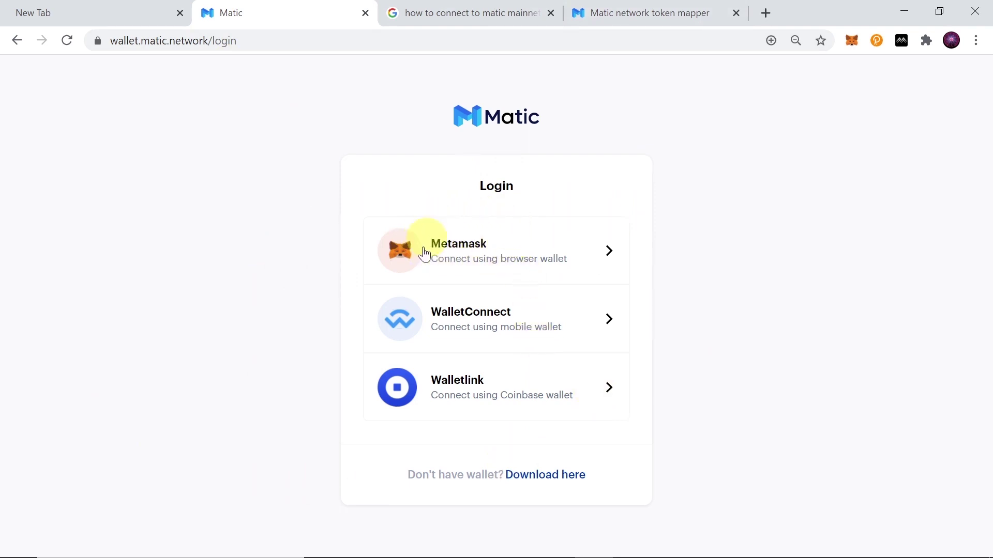
# - Sign in to Matic Web Wallet with Metamask and approve the signature request
pyautogui.click(461, 251)
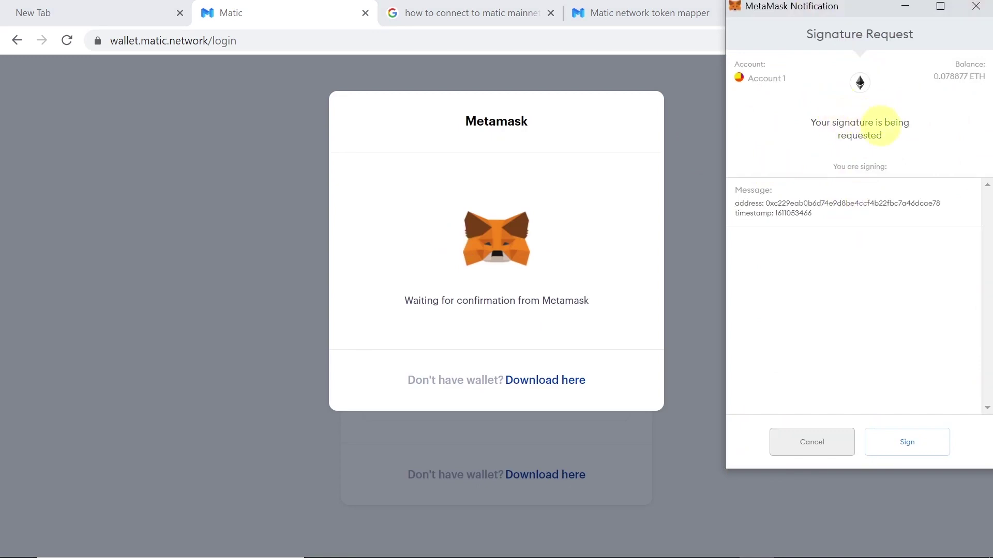
pyautogui.click(906, 444)
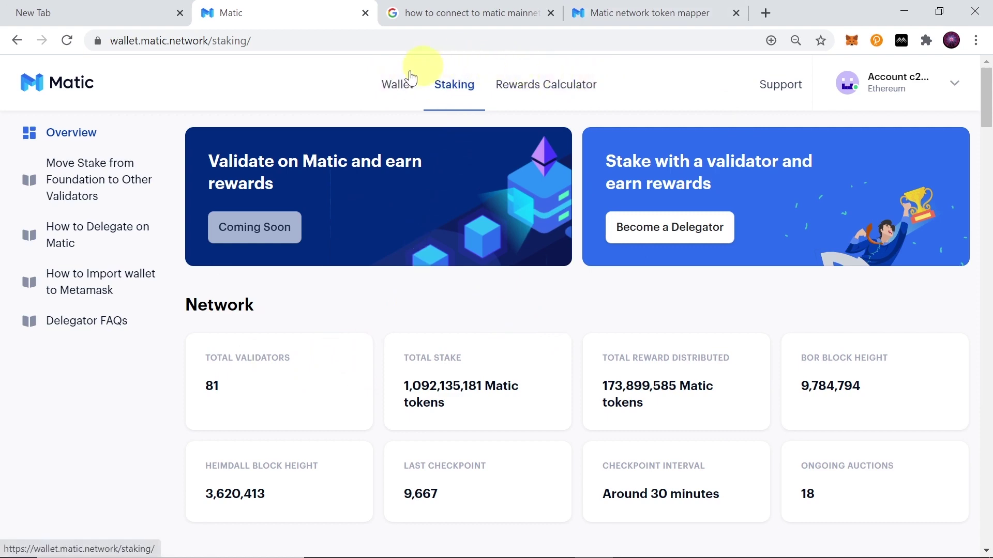
# - Go to the Wallet page and close the Introducing Plasma - PoS Bridge popup, revealing 0.079 ETH
pyautogui.click(396, 91)
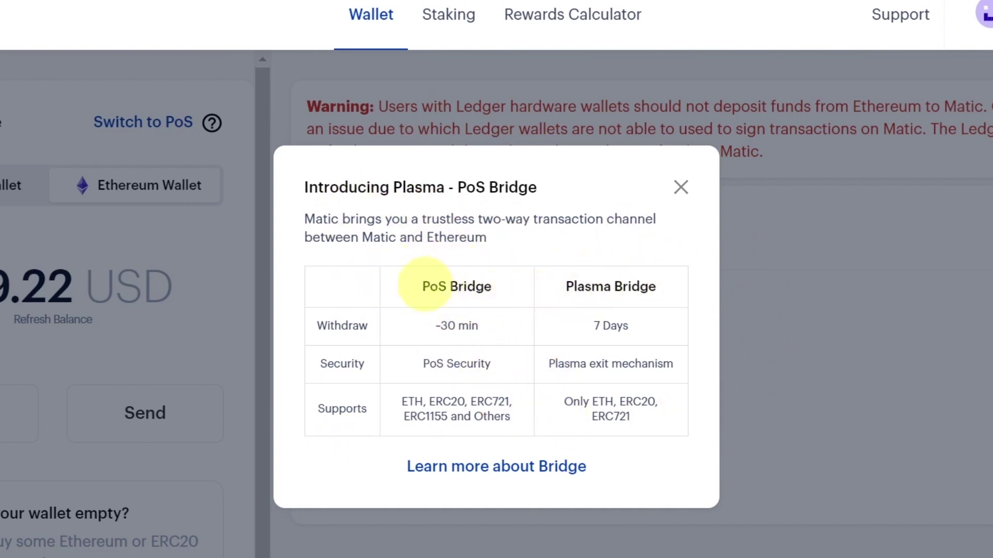
pyautogui.moveTo(421, 285); pyautogui.dragTo(492, 283)
pyautogui.click(495, 287)
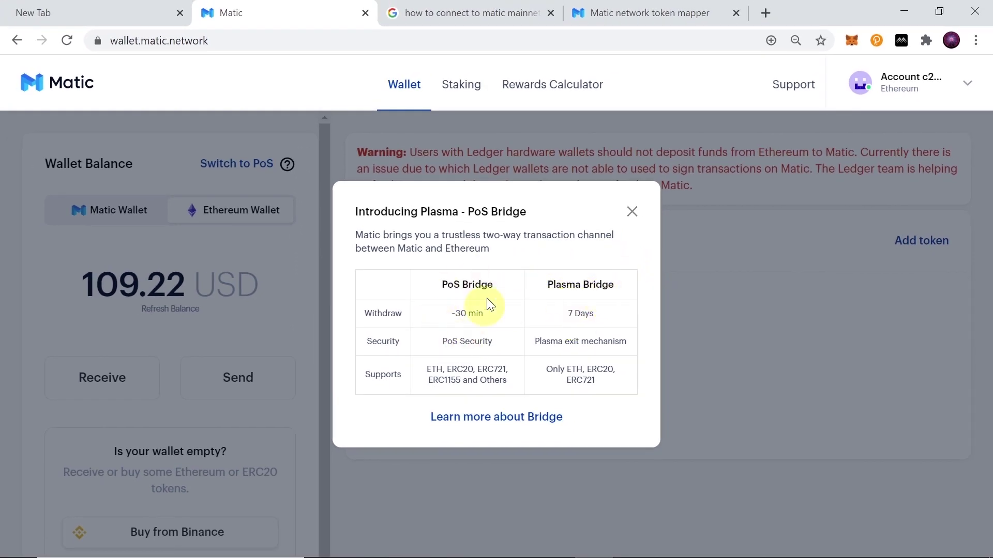
pyautogui.click(631, 212)
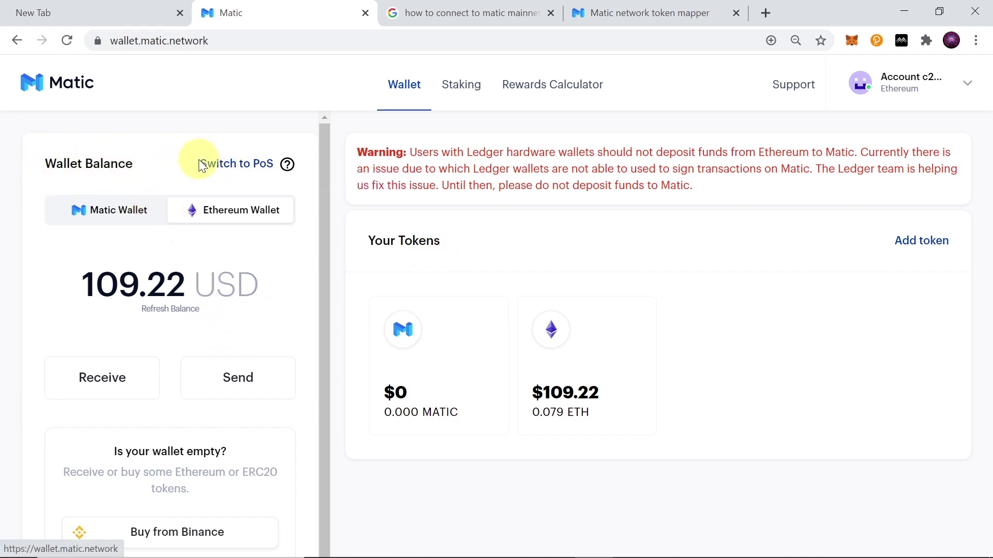
# - Switch to PoS, check the Matic Wallet, then return to Ethereum Wallet's MATIC, ETH, COMP, LINK tokens
pyautogui.click(253, 164)
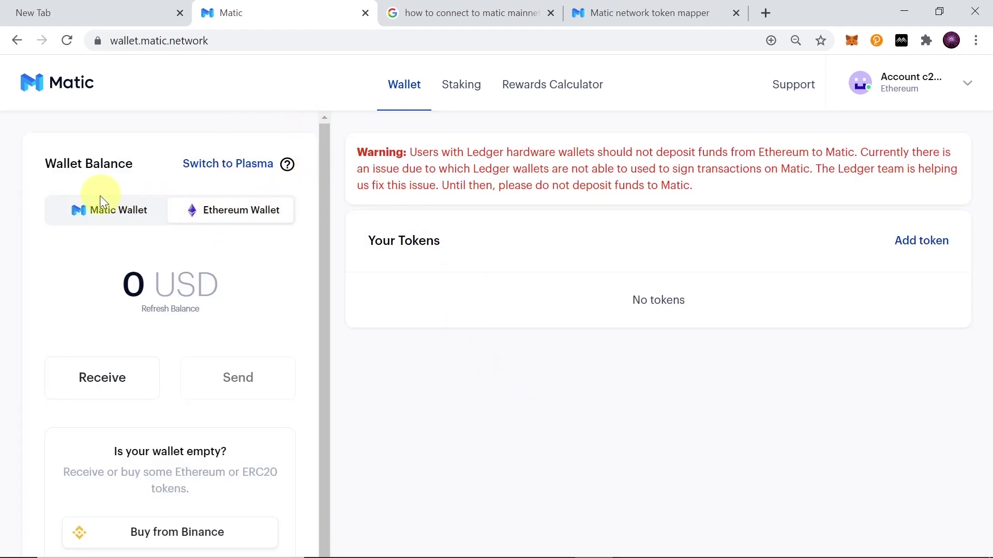
pyautogui.click(119, 211)
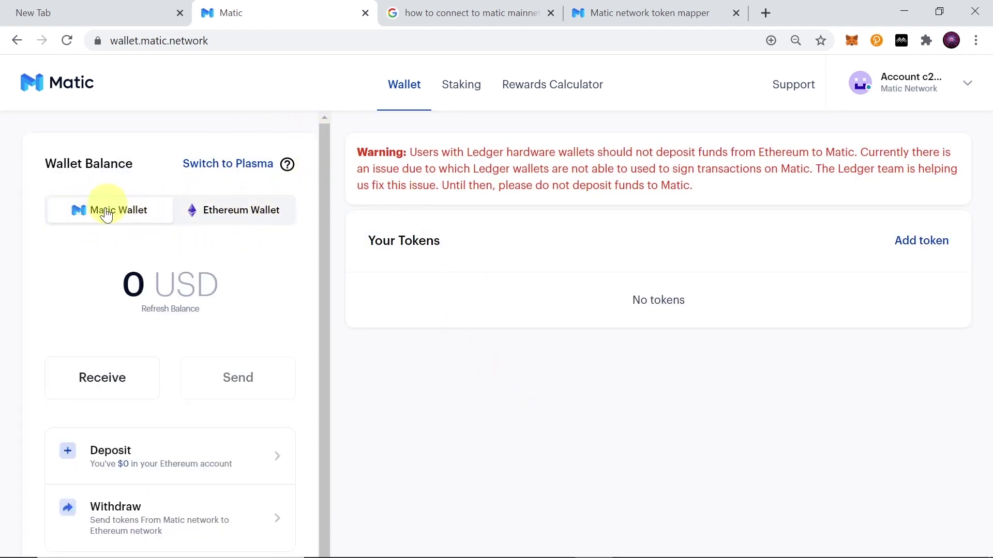
pyautogui.click(235, 212)
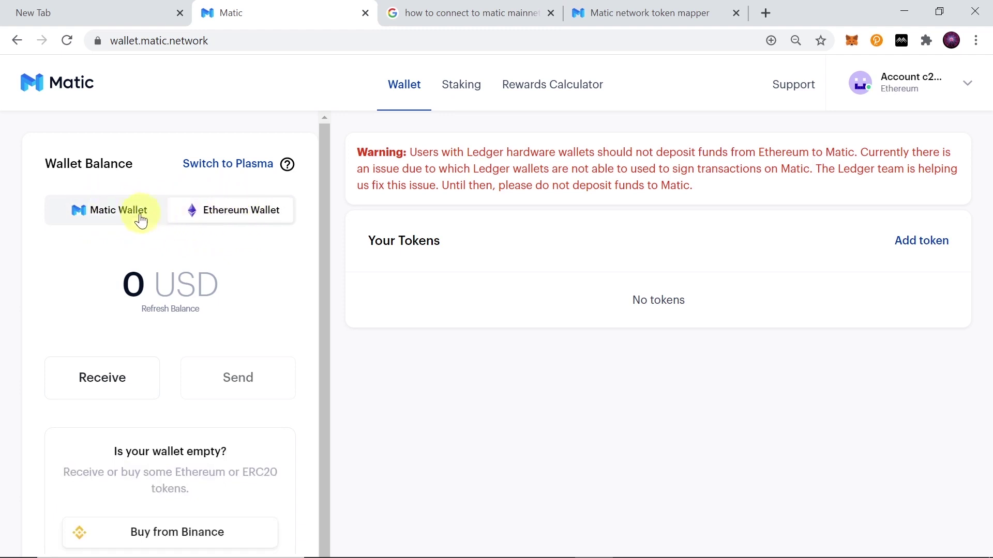
pyautogui.click(115, 221)
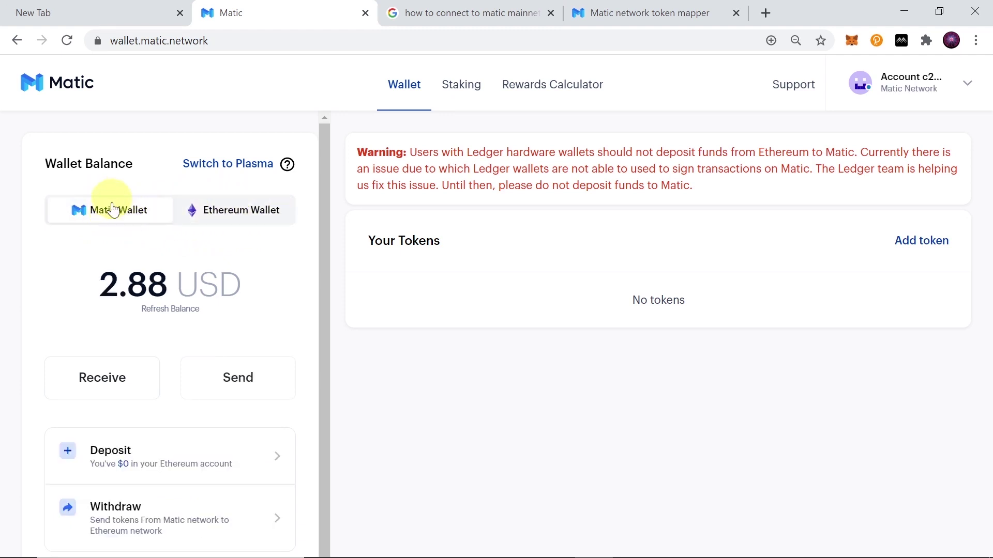
pyautogui.click(219, 211)
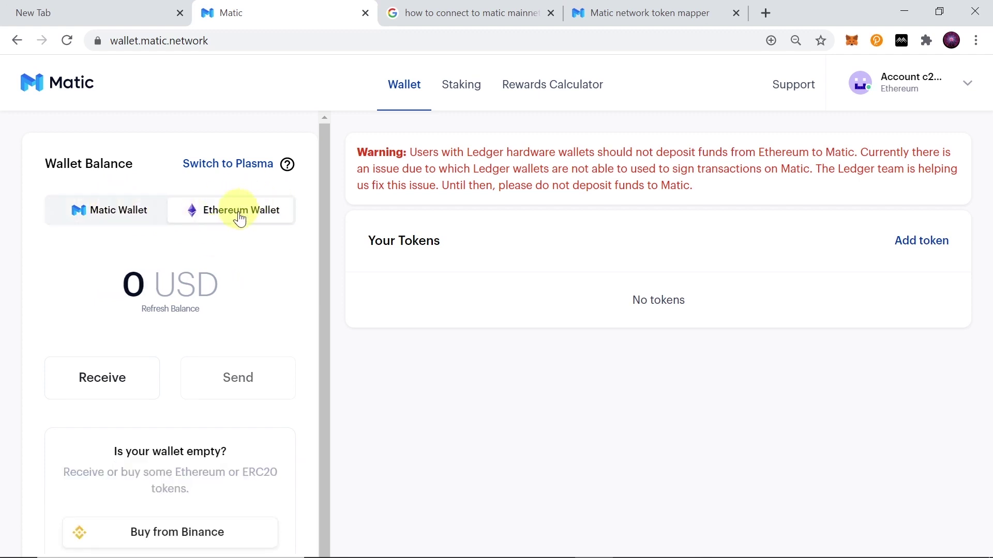
pyautogui.scroll(-1, 792, 268)
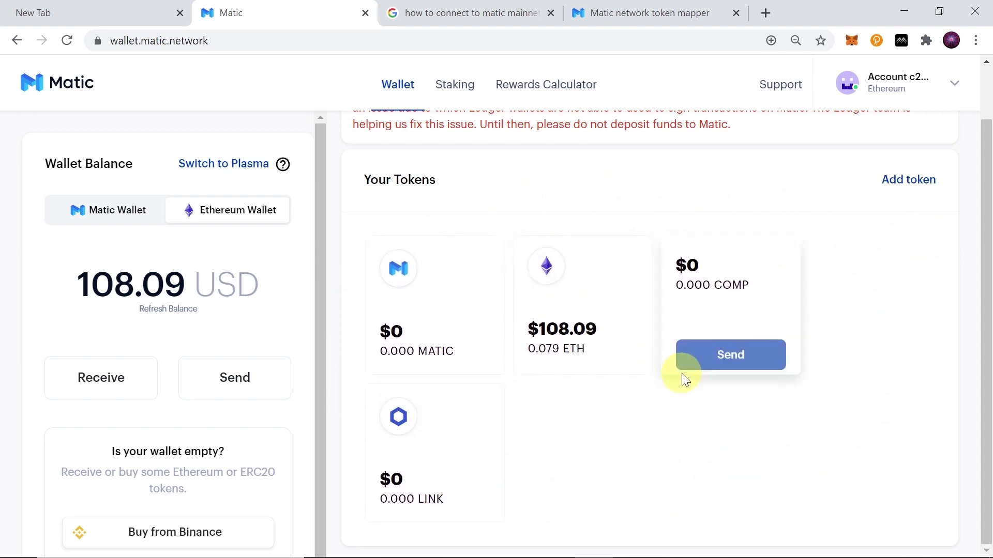
# - Add Dai Stablecoin and EthLend Token, then view all tokens: 0.079 ETH, others zero
pyautogui.click(908, 181)
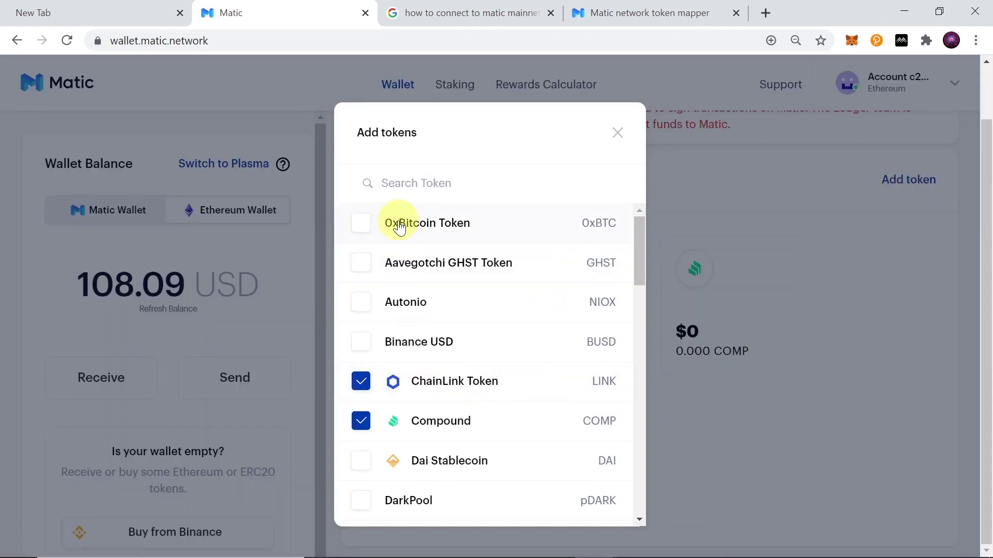
pyautogui.scroll(-2, 413, 398)
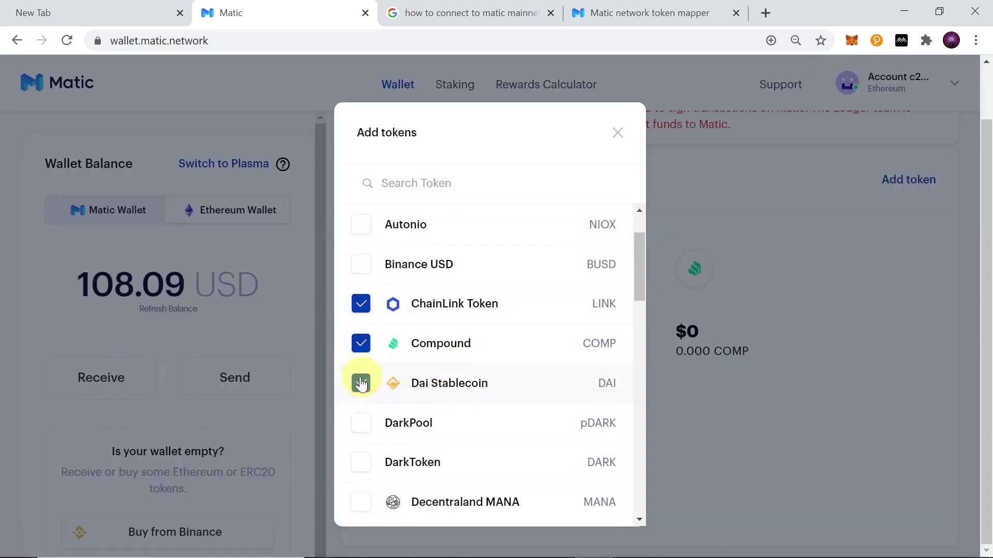
pyautogui.scroll(-5, 443, 396)
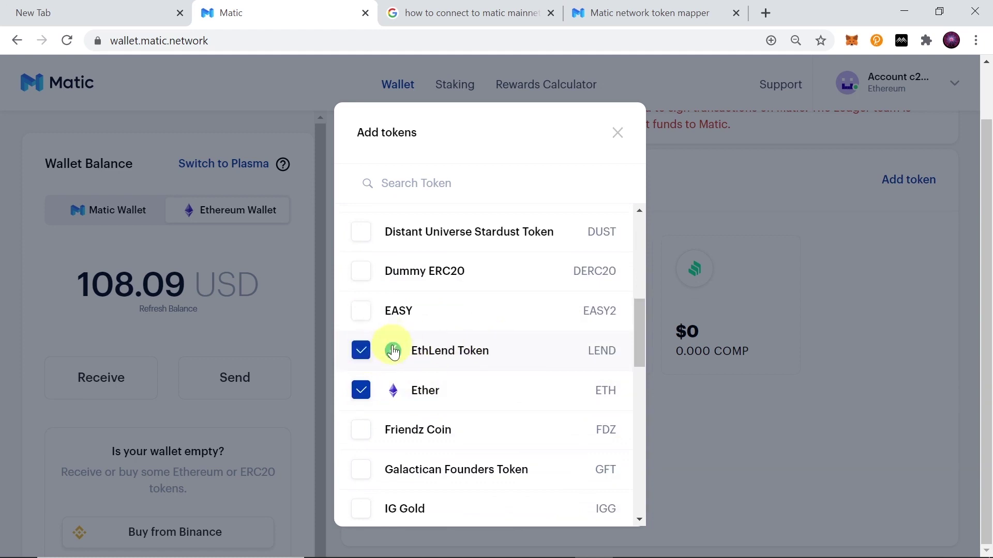
pyautogui.scroll(-7, 490, 344)
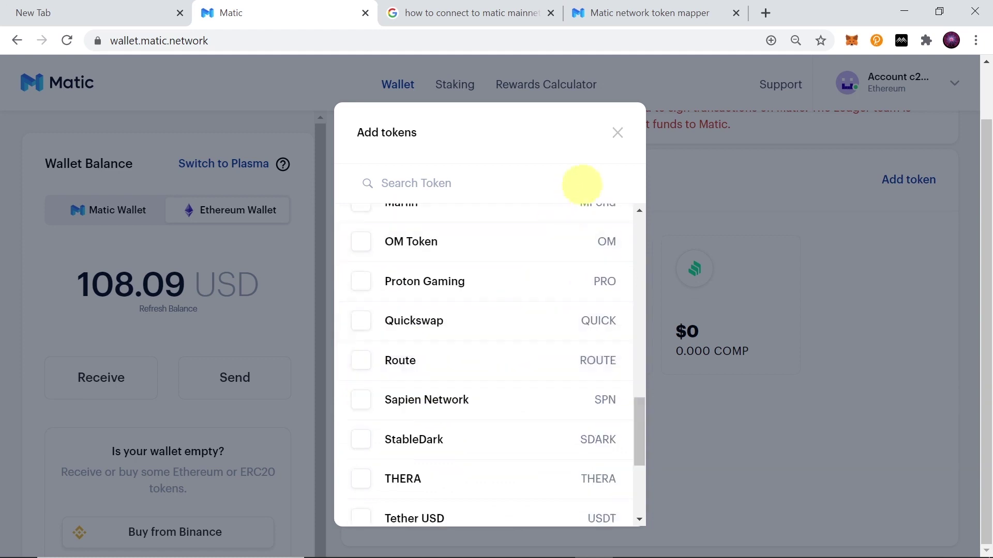
pyautogui.click(616, 135)
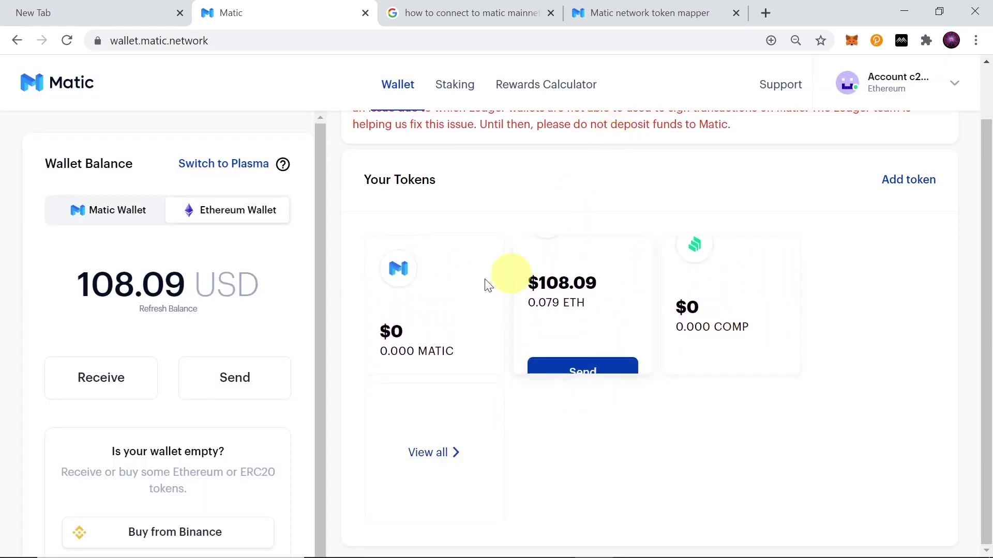
pyautogui.click(433, 457)
pyautogui.scroll(-1, 517, 461)
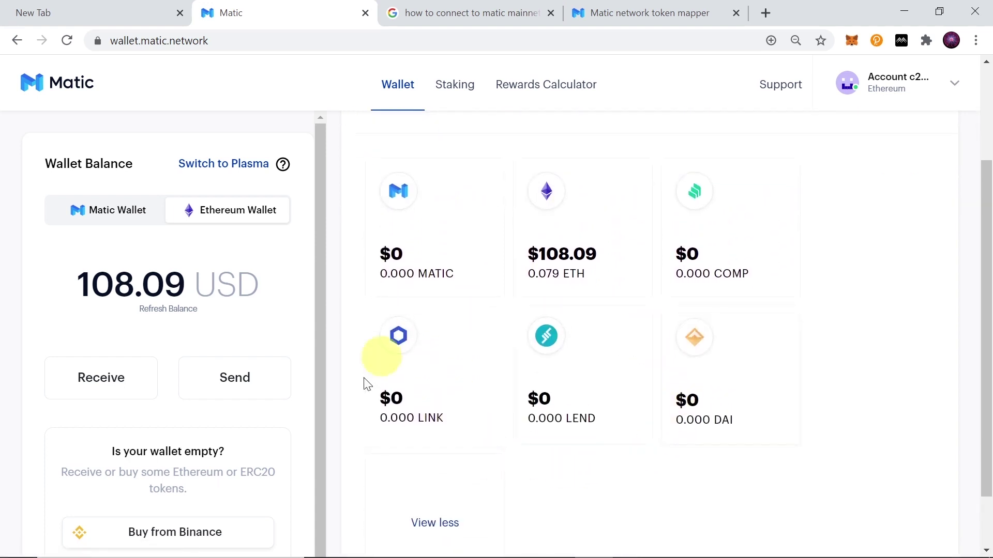
pyautogui.scroll(1, 947, 352)
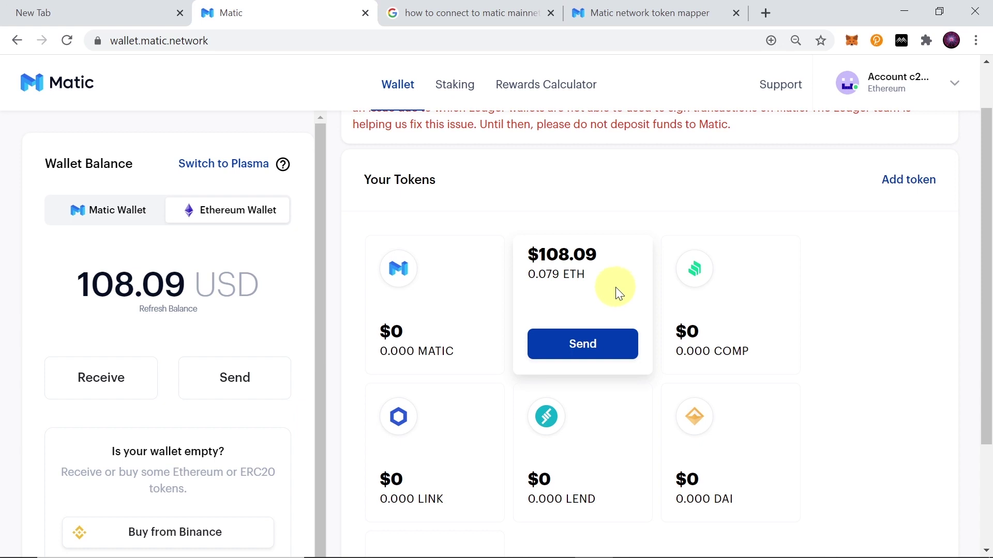
pyautogui.scroll(1, 828, 269)
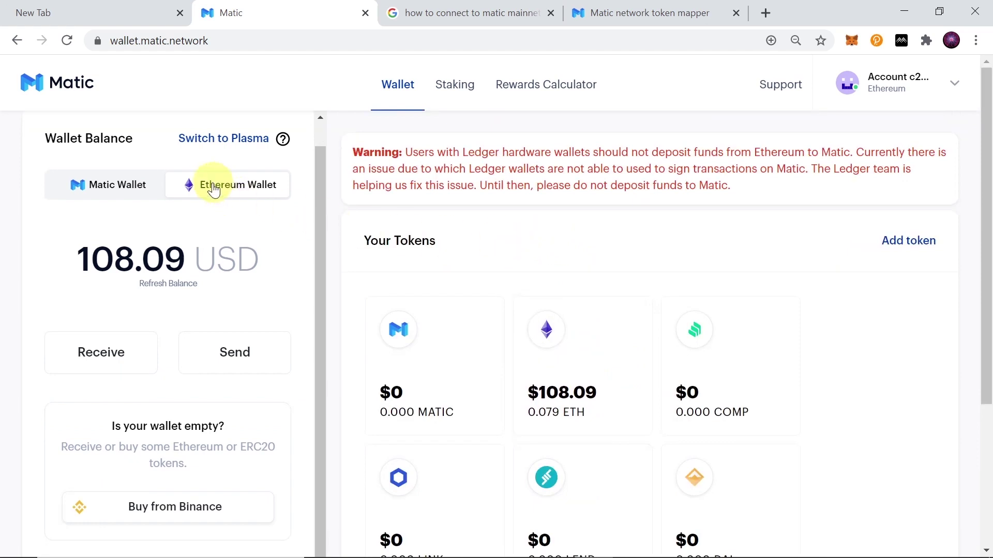
# - Switch to the Matic Wallet (291.35 USD) and start a Deposit, showing the Important notice
pyautogui.click(104, 189)
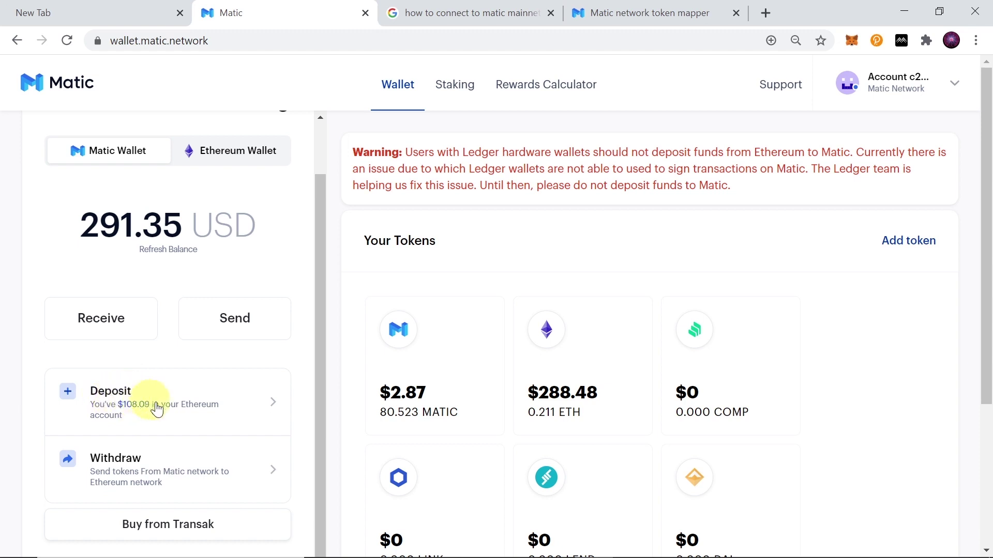
pyautogui.click(239, 403)
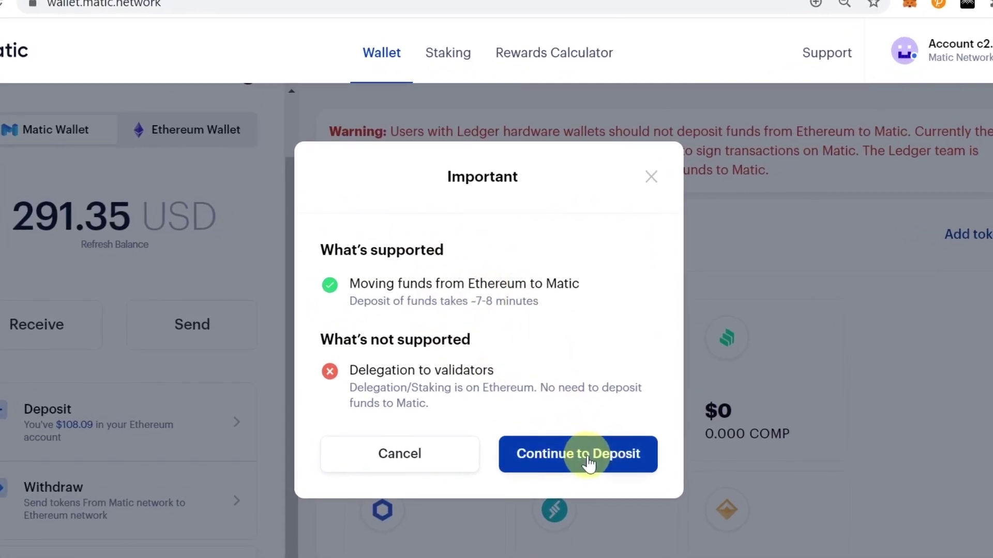
# - Accept the deposit notice and pick ChainLink Token (LINK) as the deposit token
pyautogui.click(585, 442)
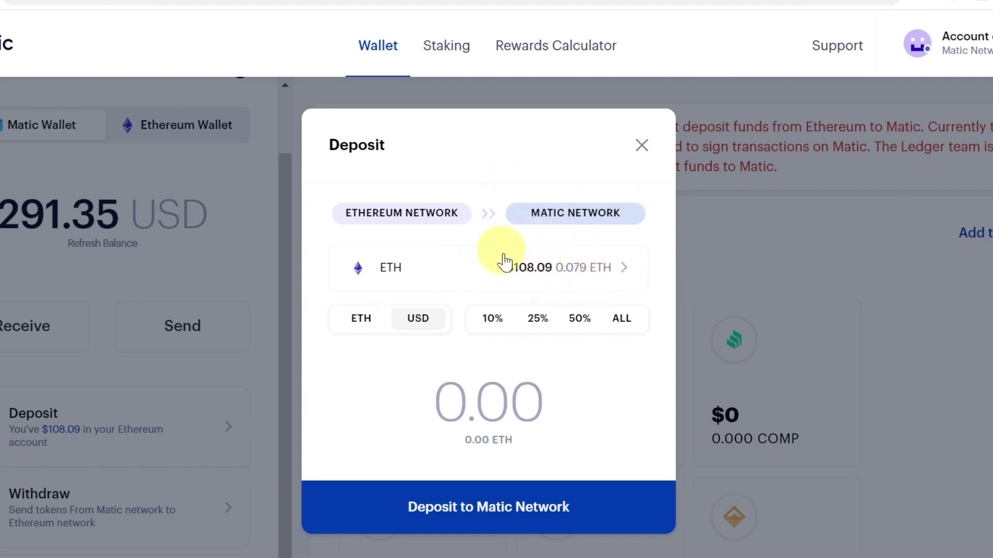
pyautogui.click(393, 269)
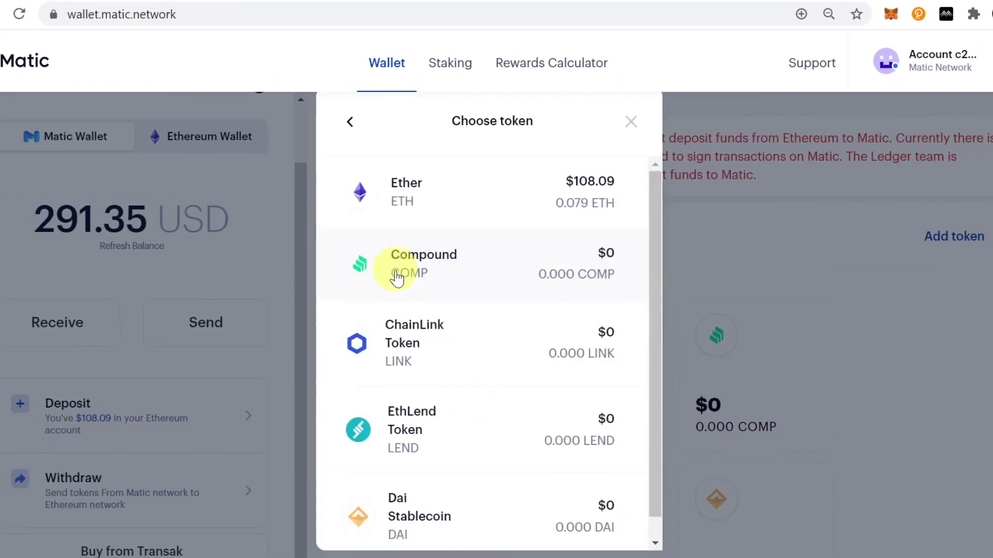
pyautogui.scroll(-3, 489, 336)
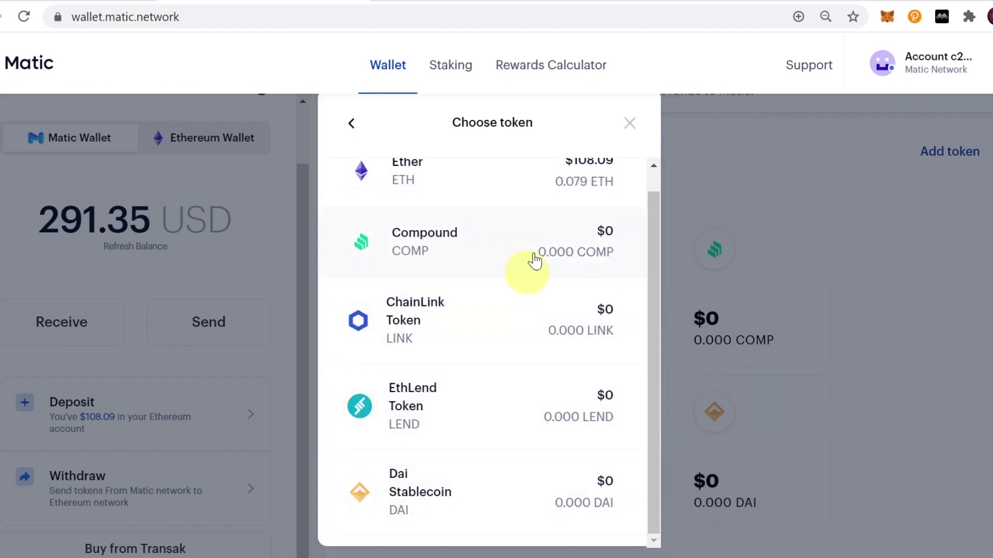
pyautogui.scroll(1, 535, 261)
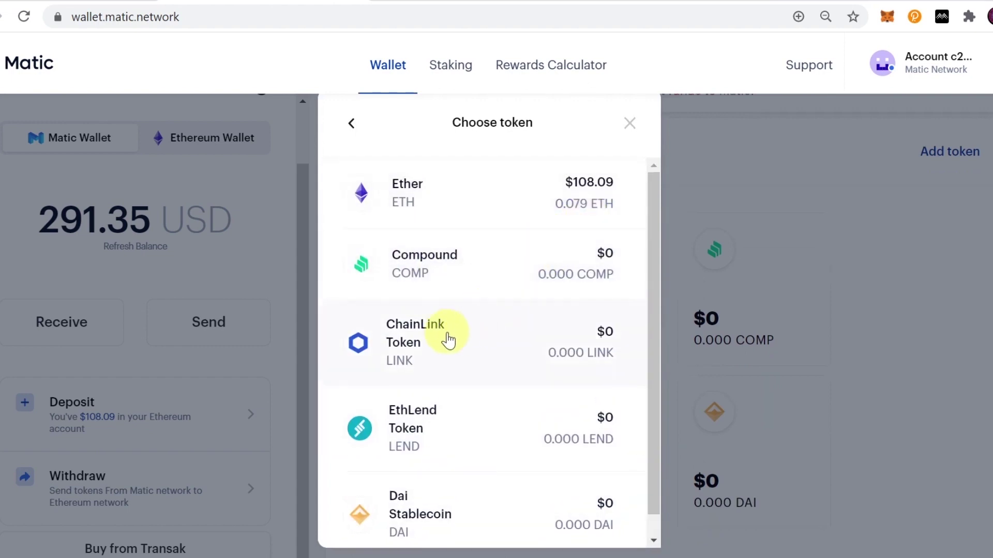
pyautogui.click(424, 339)
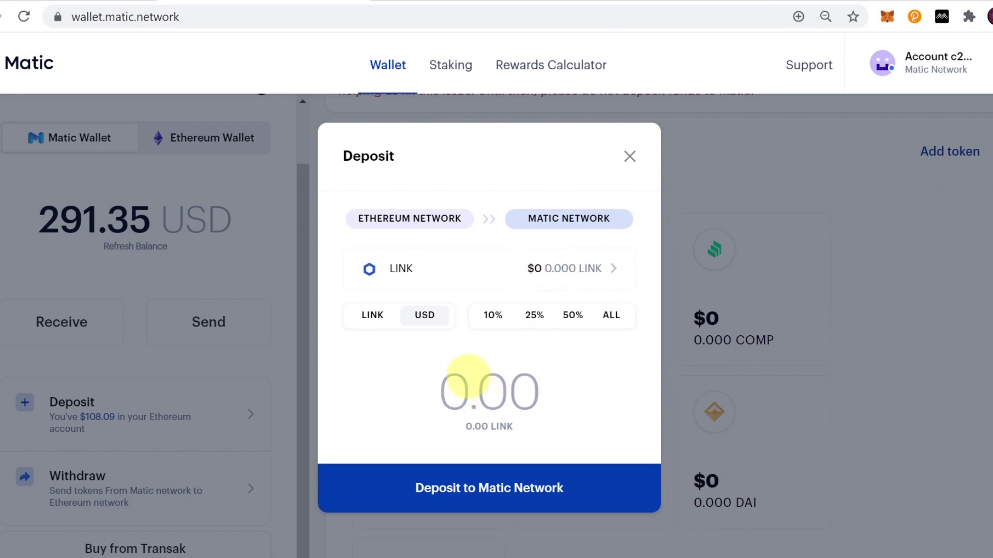
# - Change the deposit token to Ether and enter 50 USD, about 0.036 ETH
pyautogui.click(369, 270)
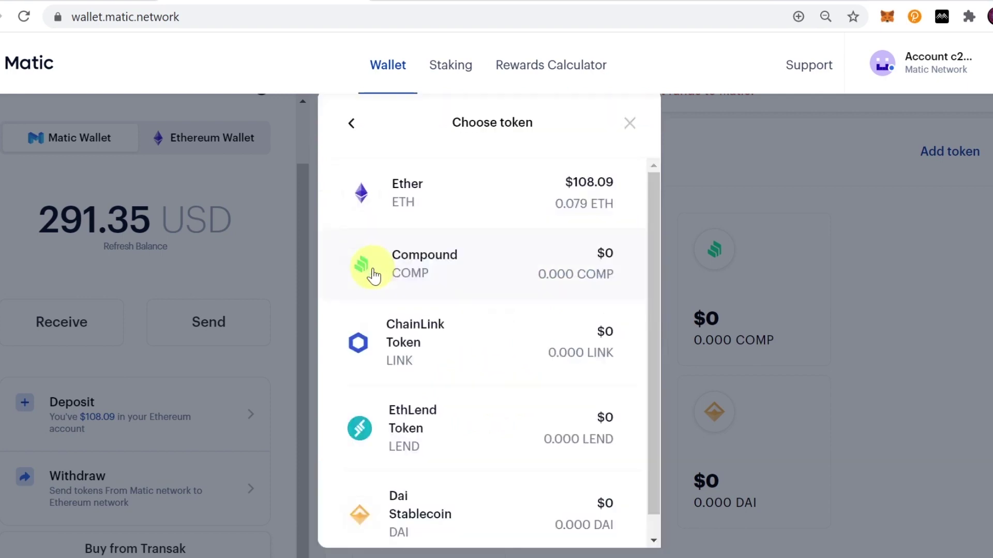
pyautogui.click(421, 202)
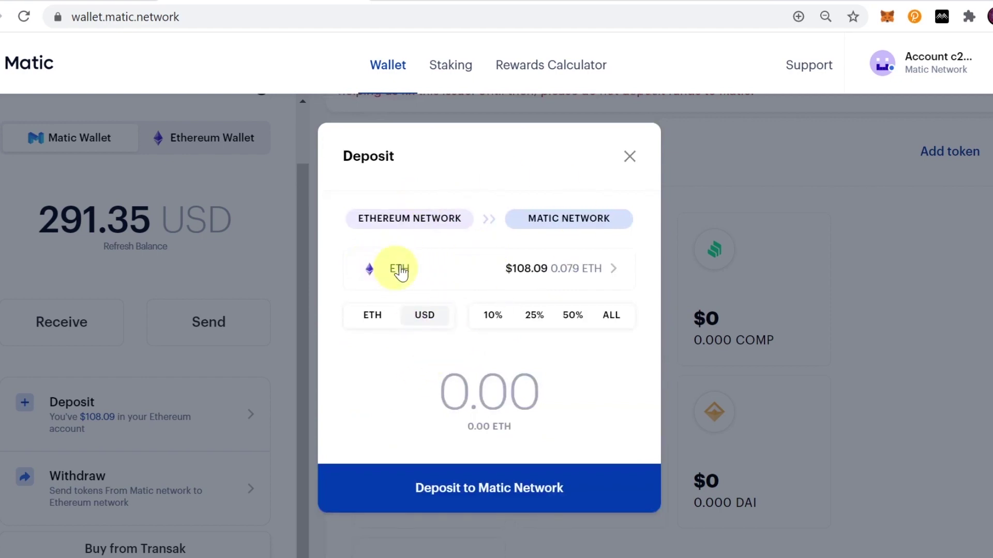
pyautogui.click(377, 316)
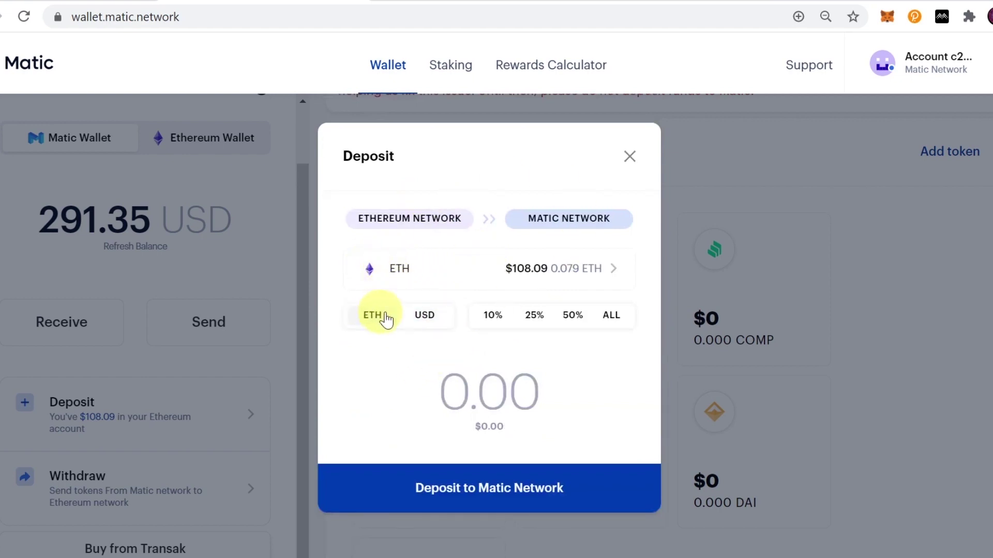
pyautogui.click(373, 318)
pyautogui.click(374, 319)
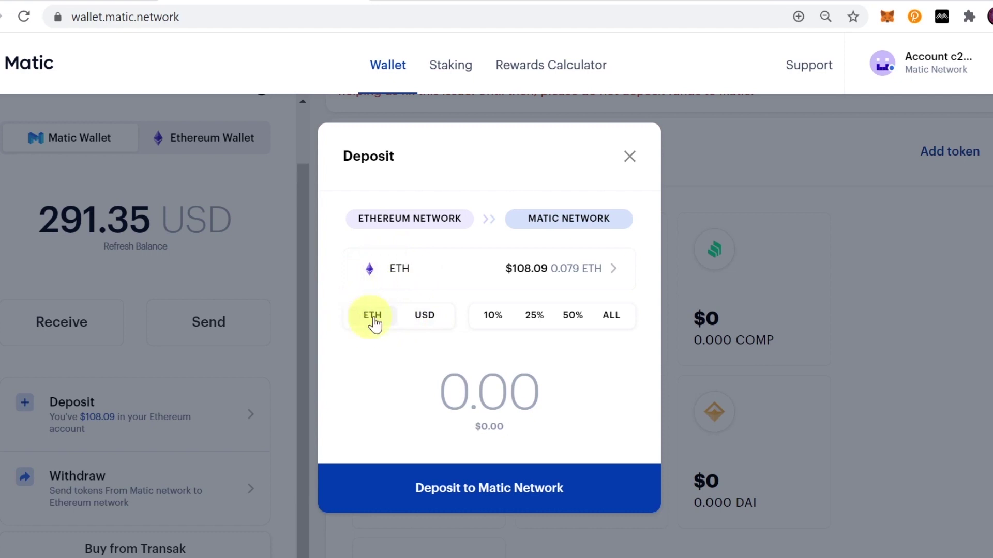
pyautogui.click(417, 320)
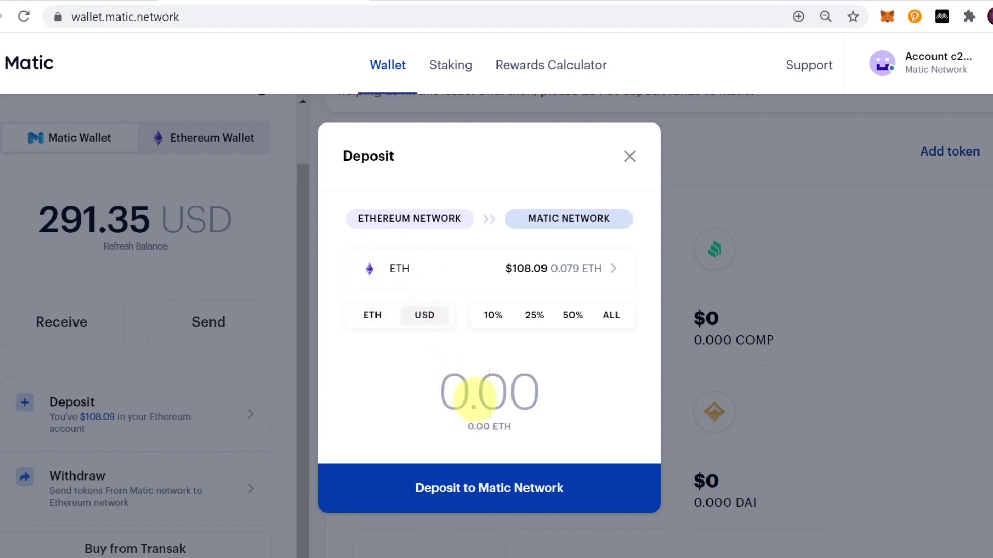
pyautogui.write('50')
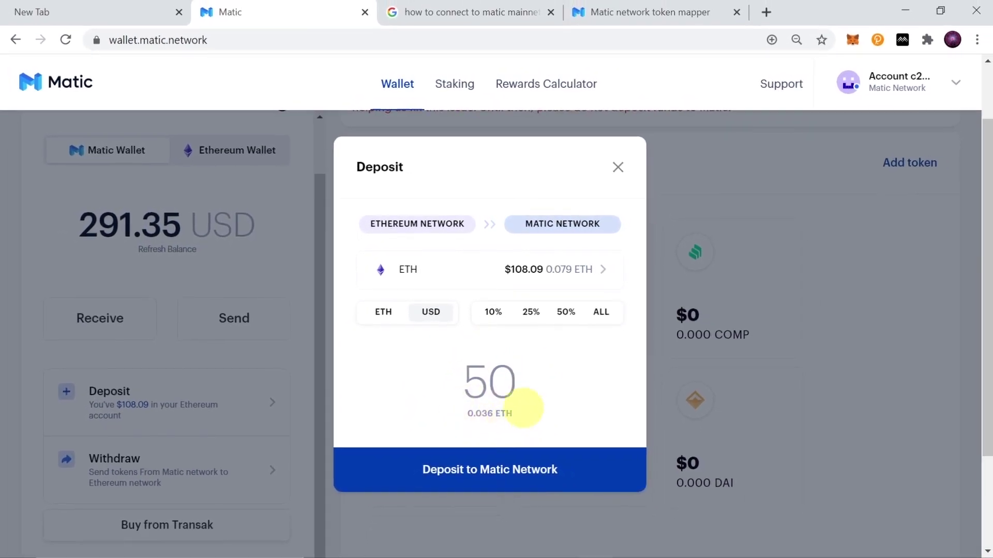
# - Confirm the 0.036486 ETH deposit to Matic Network, totalling 0.041122 ETH with gas
pyautogui.click(481, 475)
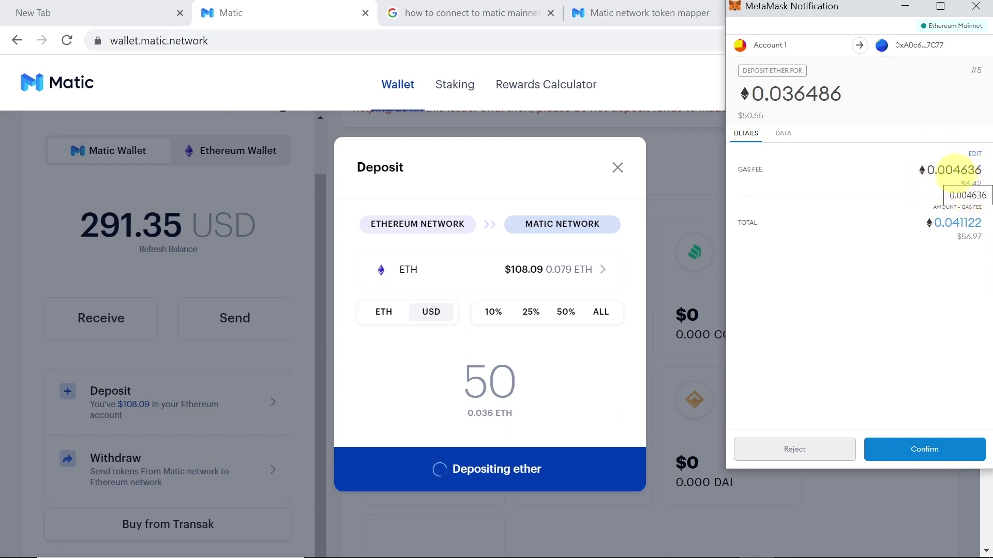
pyautogui.click(927, 451)
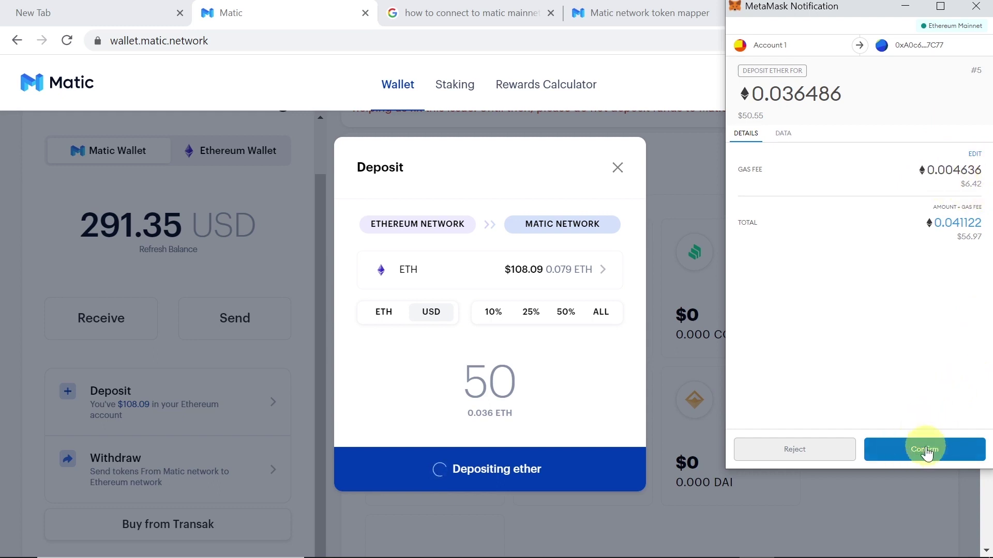
pyautogui.click(927, 451)
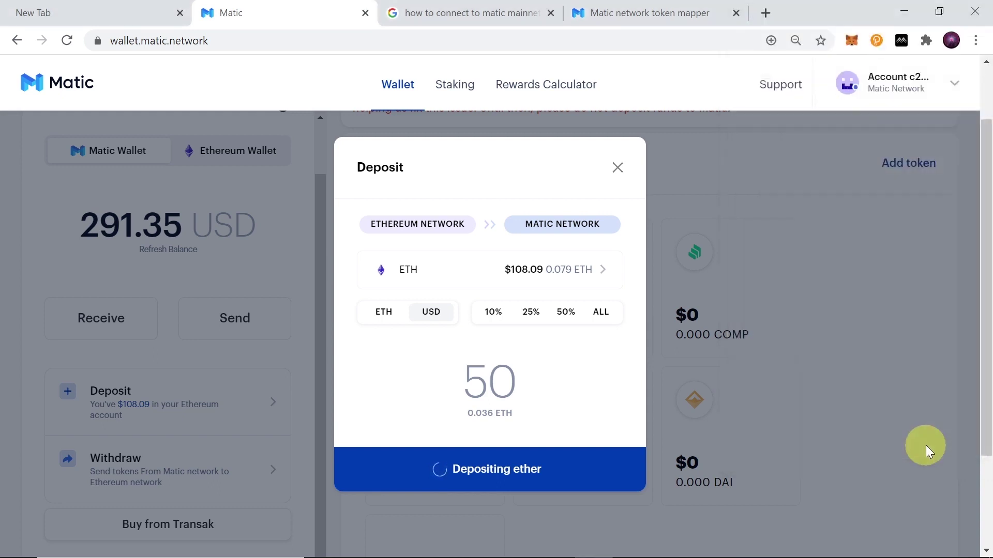
pyautogui.click(853, 40)
# - Dismiss the Deposit dialog showing the 750-second timeout error, returning to the 80.523 MATIC and 0.211 ETH overview
pyautogui.click(784, 361)
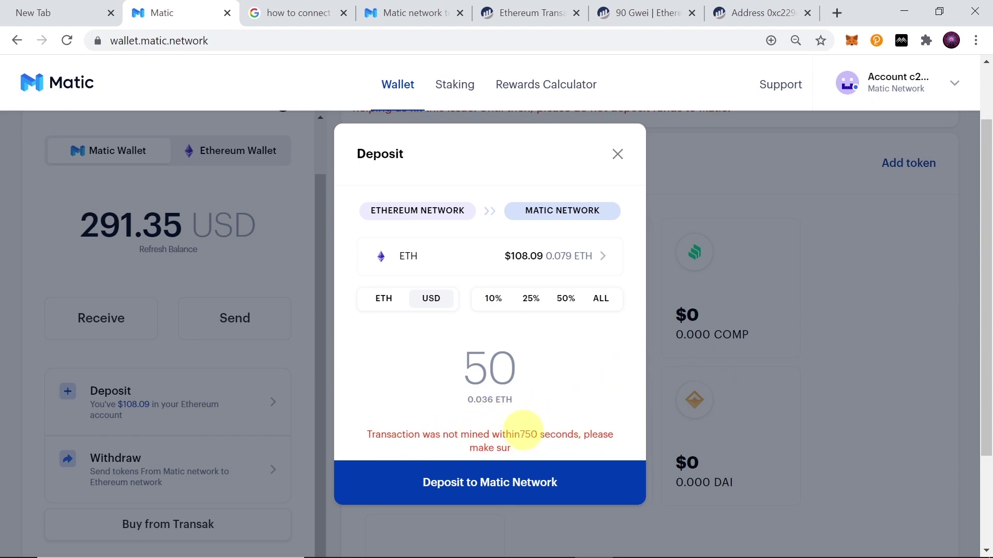
pyautogui.doubleClick(530, 434)
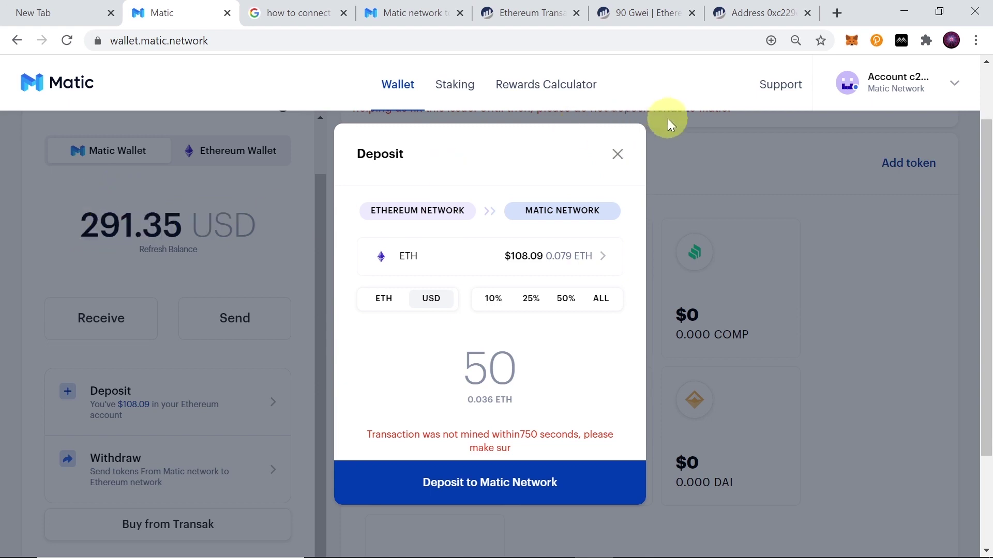
pyautogui.click(618, 155)
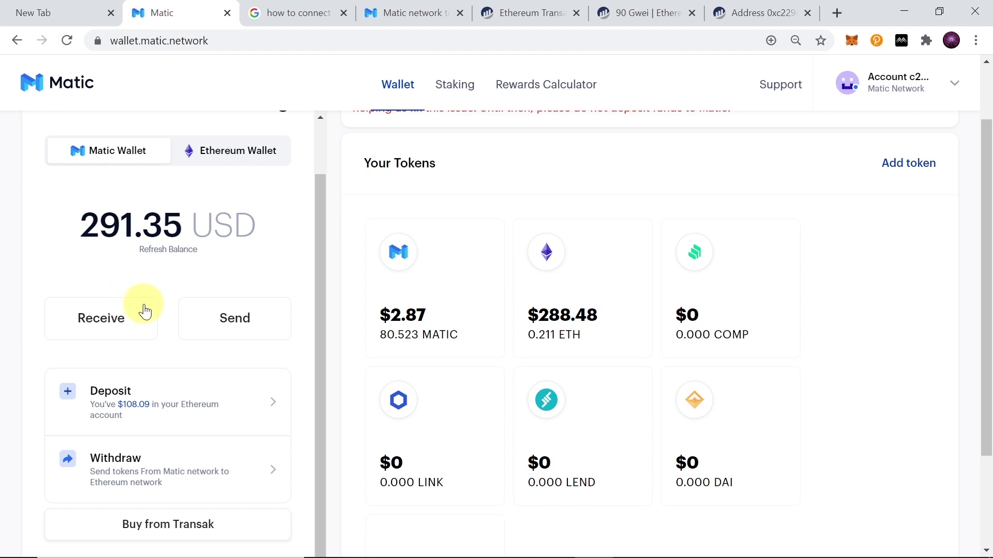
# - Refresh and compare both wallets, ending on Matic Wallet at 341.35 USD with 0.247 ETH
pyautogui.click(166, 256)
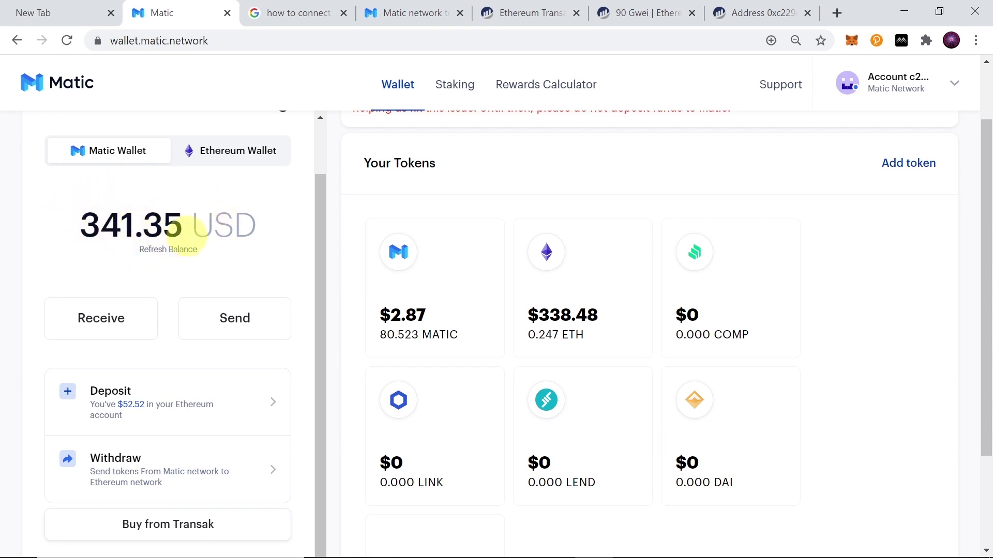
pyautogui.click(234, 156)
pyautogui.click(103, 188)
pyautogui.scroll(-1, 155, 184)
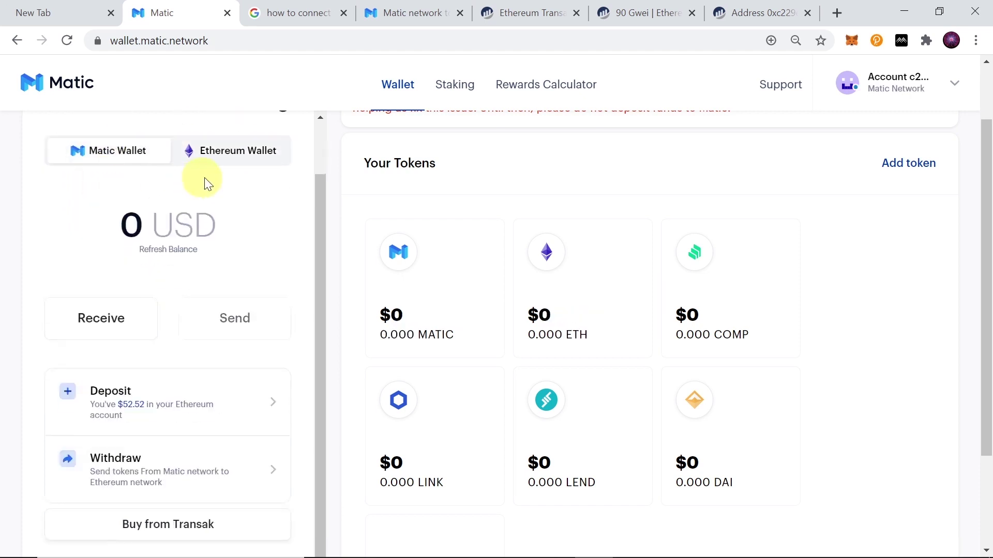
pyautogui.click(222, 160)
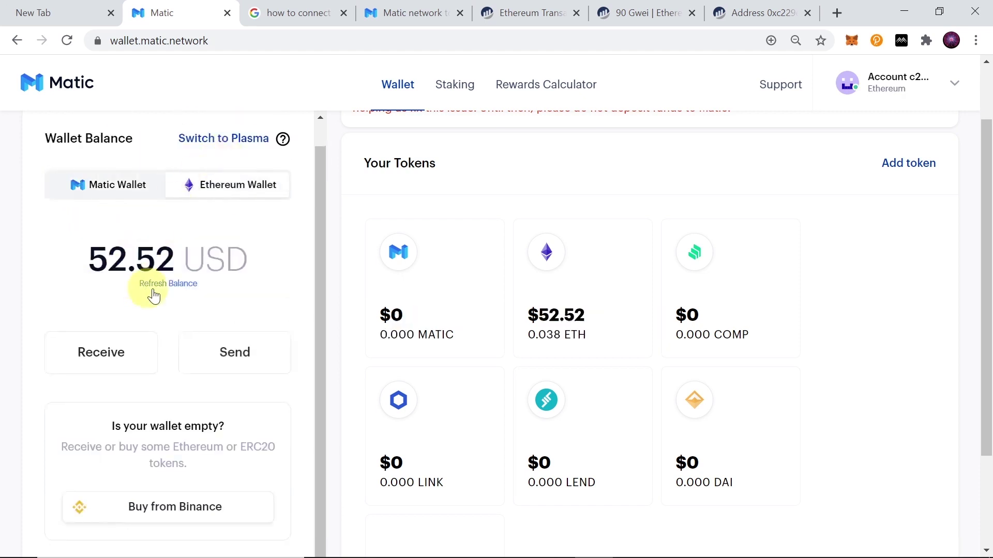
pyautogui.click(117, 190)
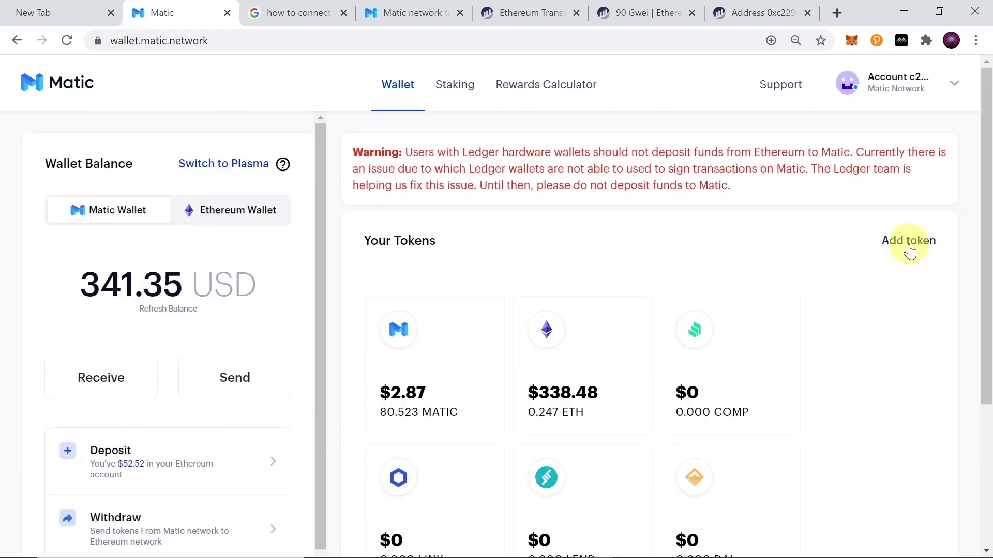
# - Switch MetaMask to Matic Mainnet and scan its assets, including 0.246 WETH
pyautogui.click(852, 40)
pyautogui.click(740, 79)
pyautogui.click(695, 194)
pyautogui.click(743, 88)
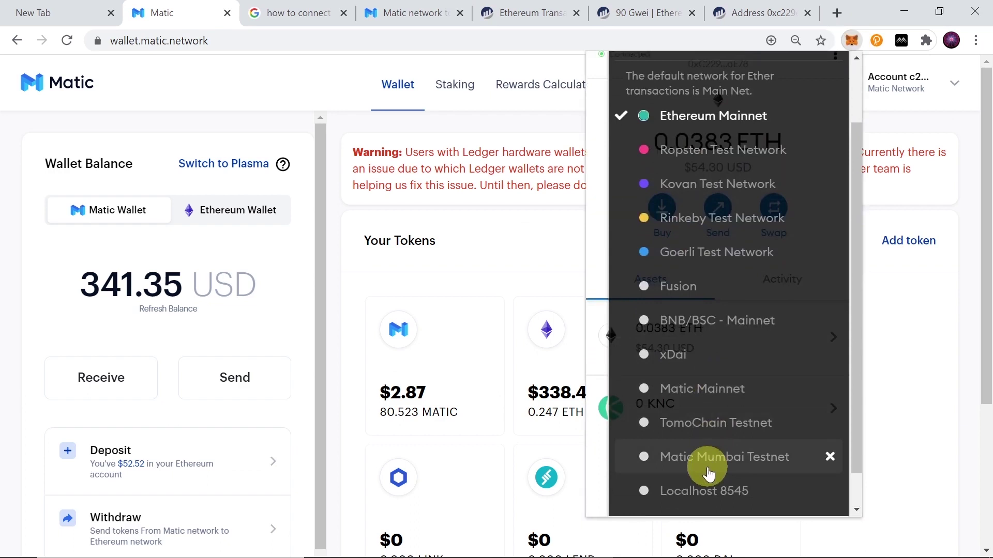
pyautogui.click(729, 390)
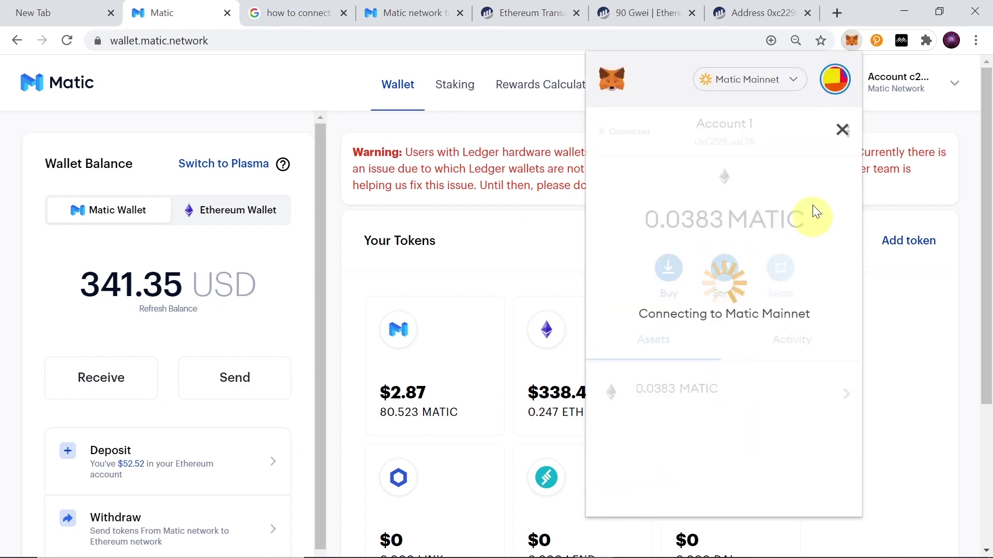
pyautogui.scroll(-7, 690, 381)
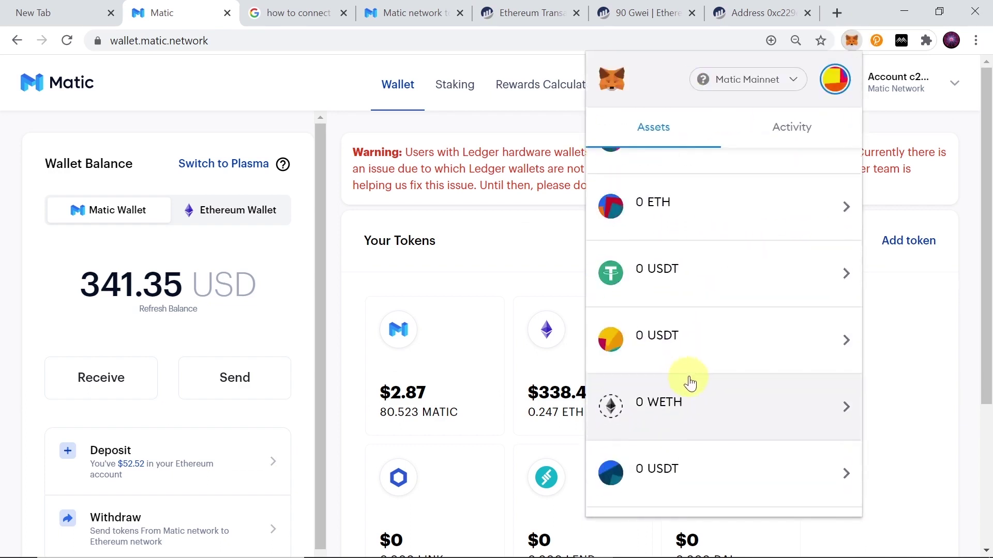
pyautogui.scroll(-4, 694, 378)
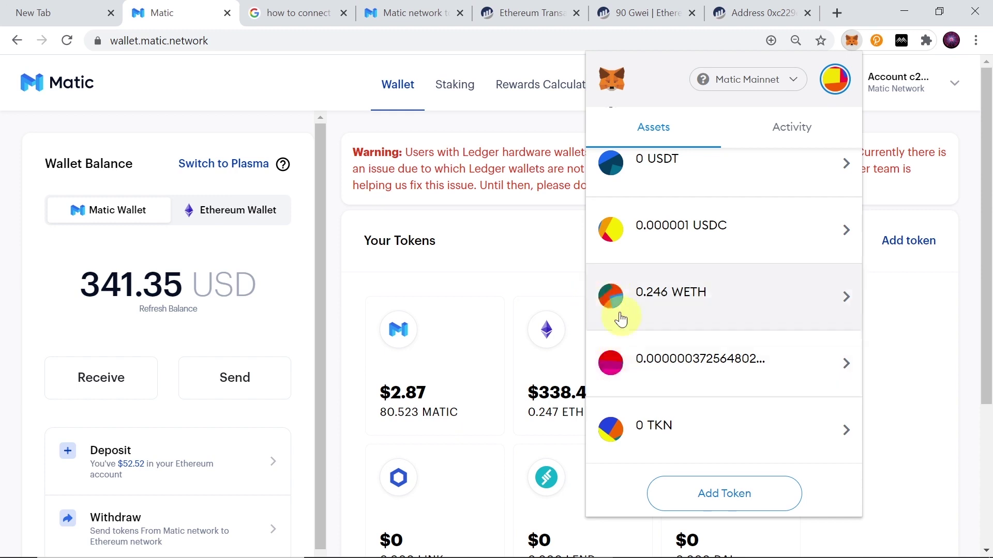
pyautogui.scroll(10, 617, 311)
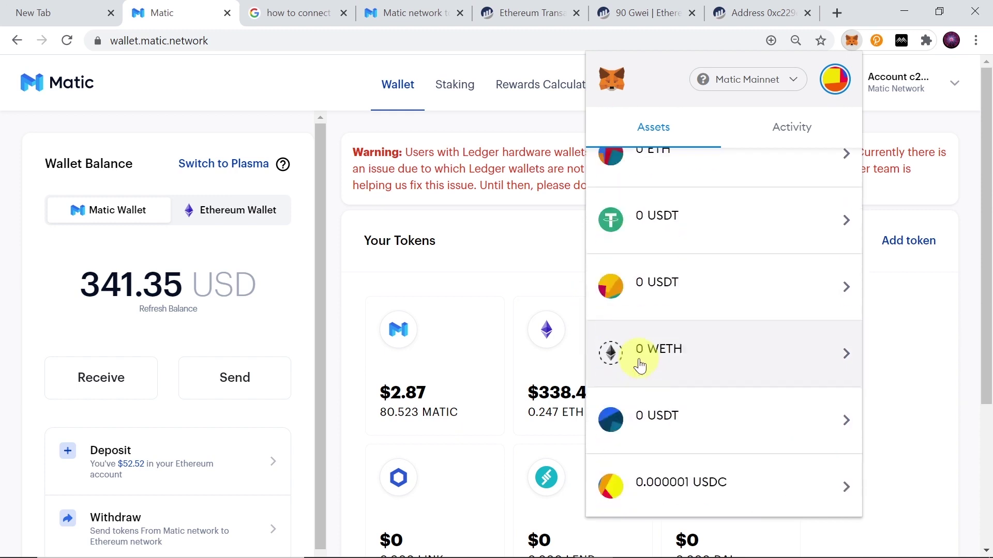